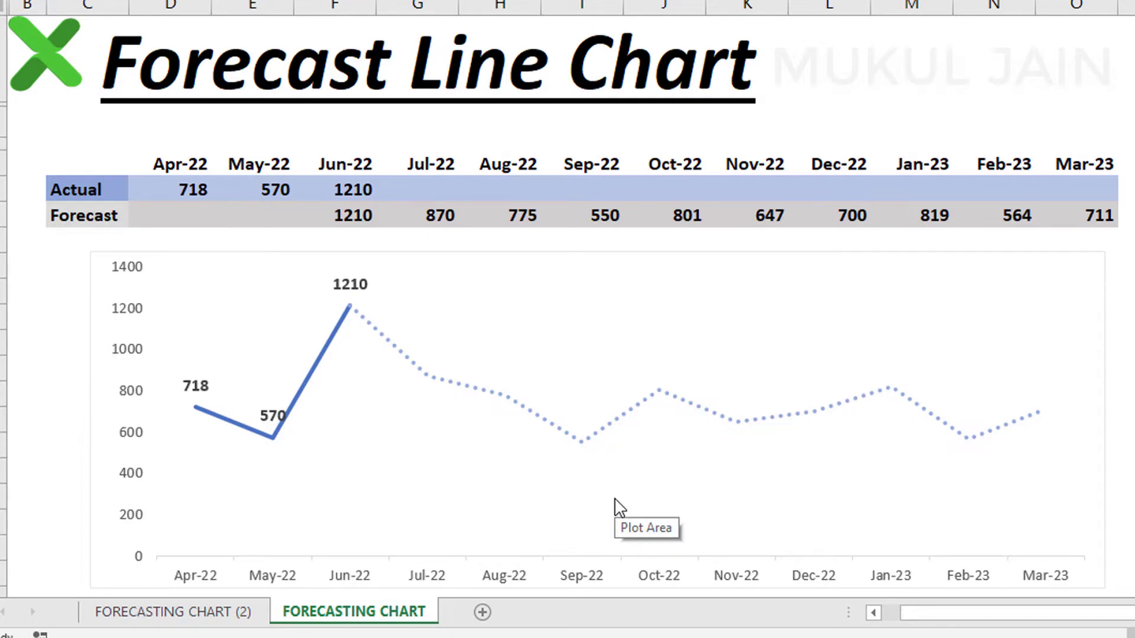
- Highlight the Actual values (718, 570, 1210) and the Forecast row from Jun-22 to Mar-23
click(93, 189)
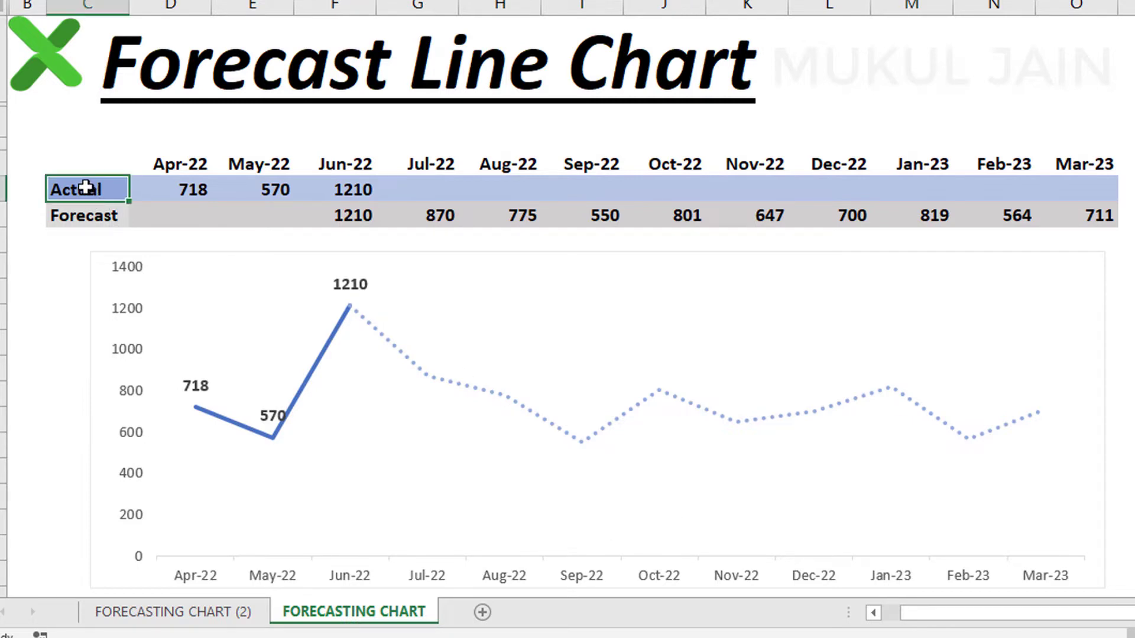
mouse_move(85, 188)
mouse_down()
mouse_move(322, 201)
mouse_move(965, 199)
mouse_up()
click(201, 192)
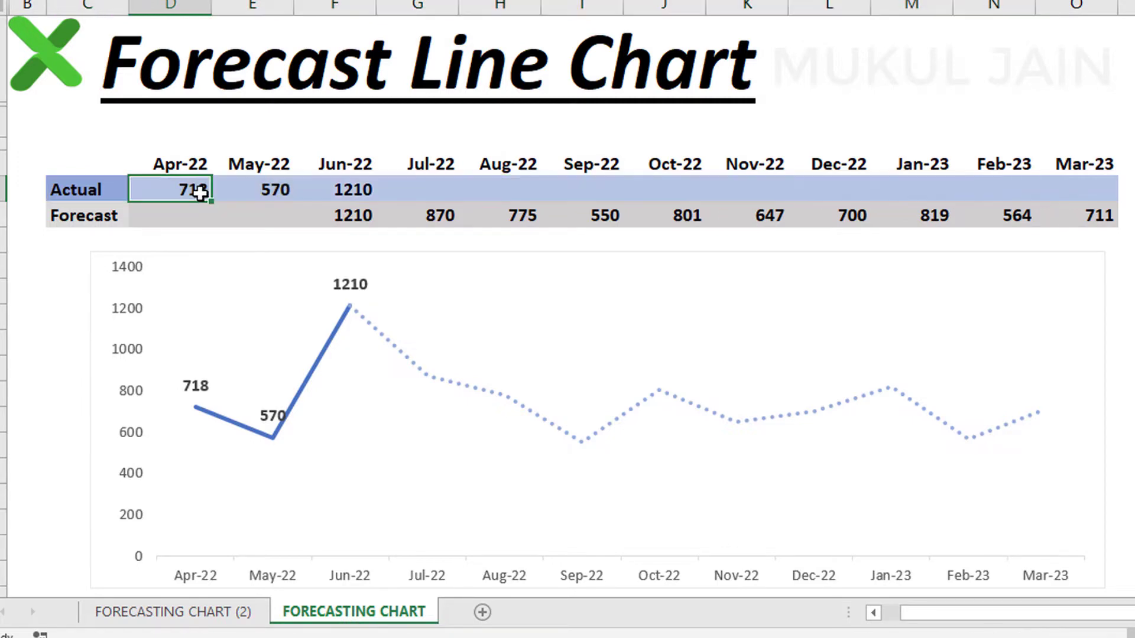
click(177, 166)
click(352, 162)
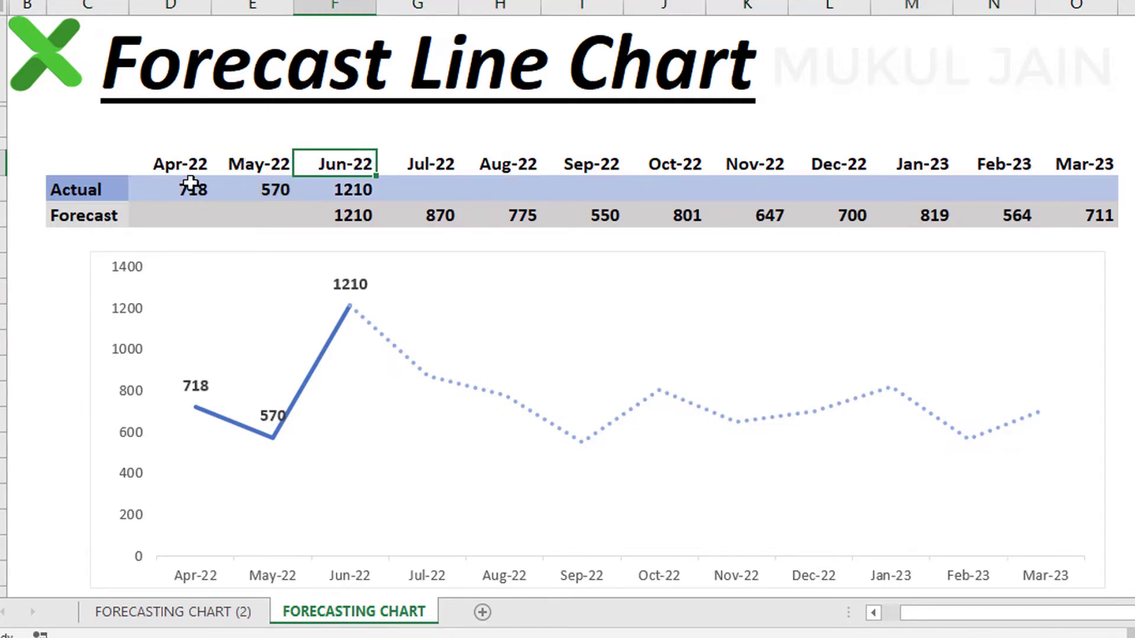
drag(190, 183, 330, 183)
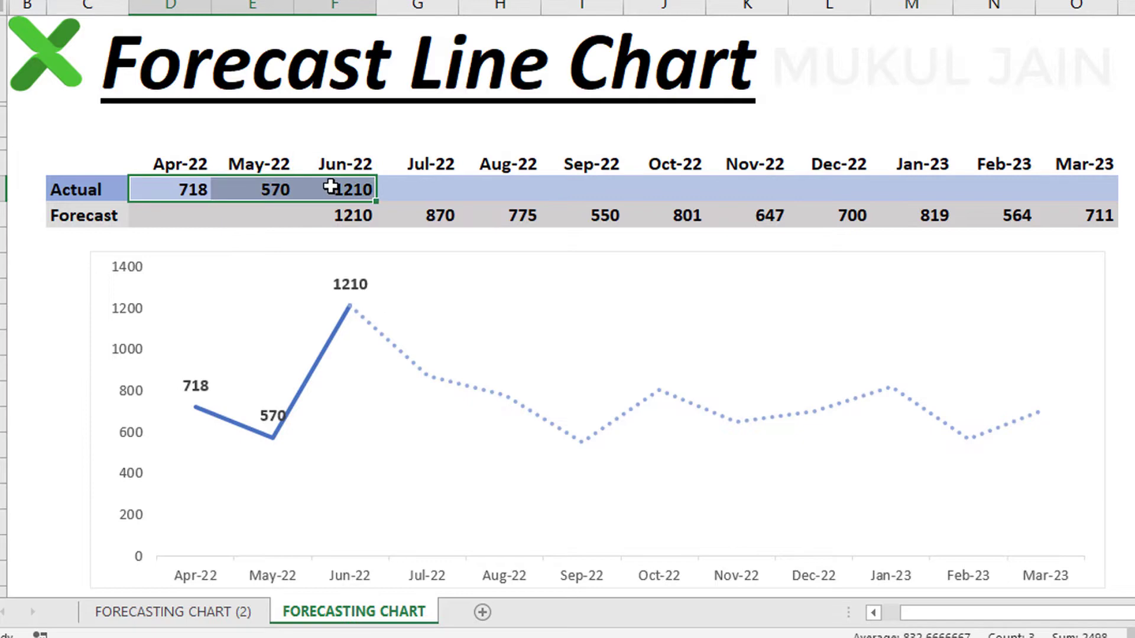
click(349, 135)
mouse_move(358, 220)
mouse_down()
mouse_move(811, 230)
mouse_move(1057, 220)
mouse_up()
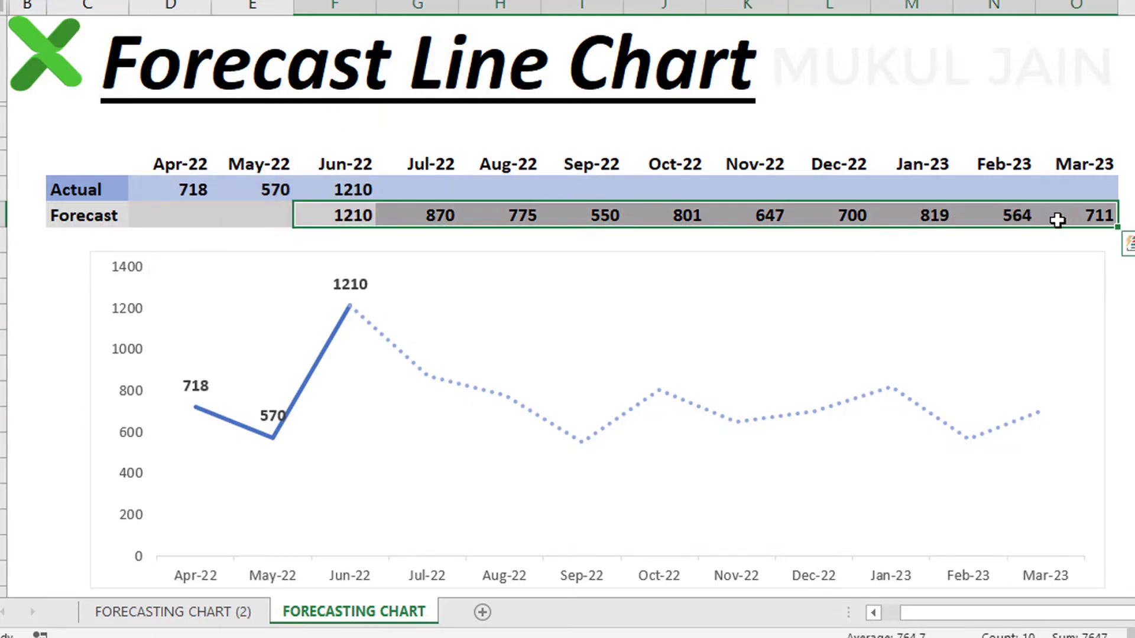
click(951, 101)
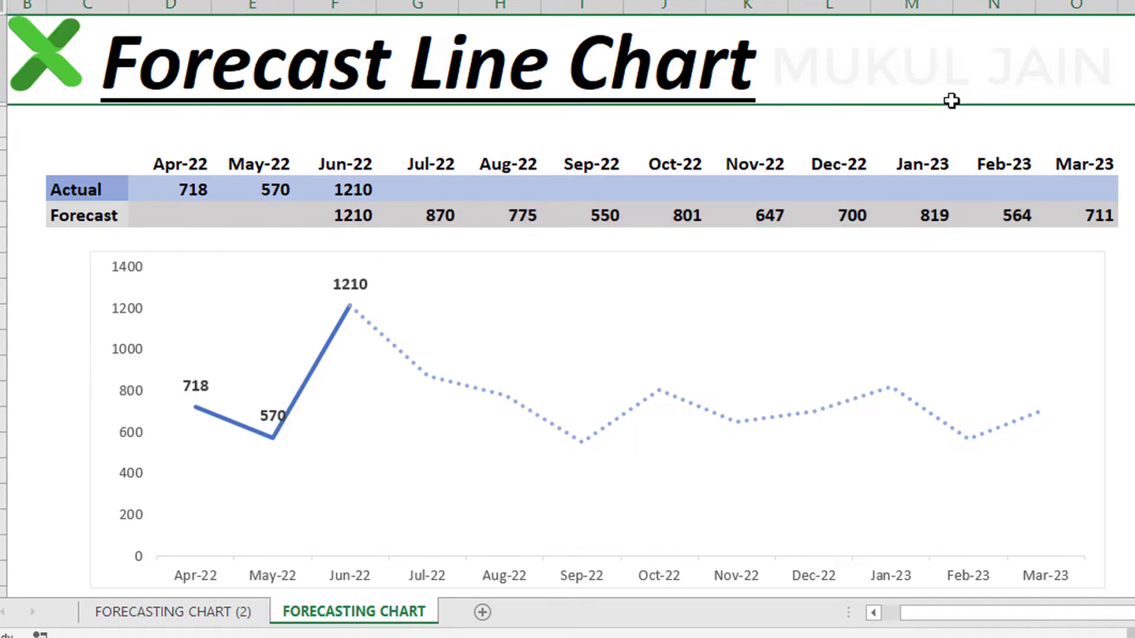
click(27, 163)
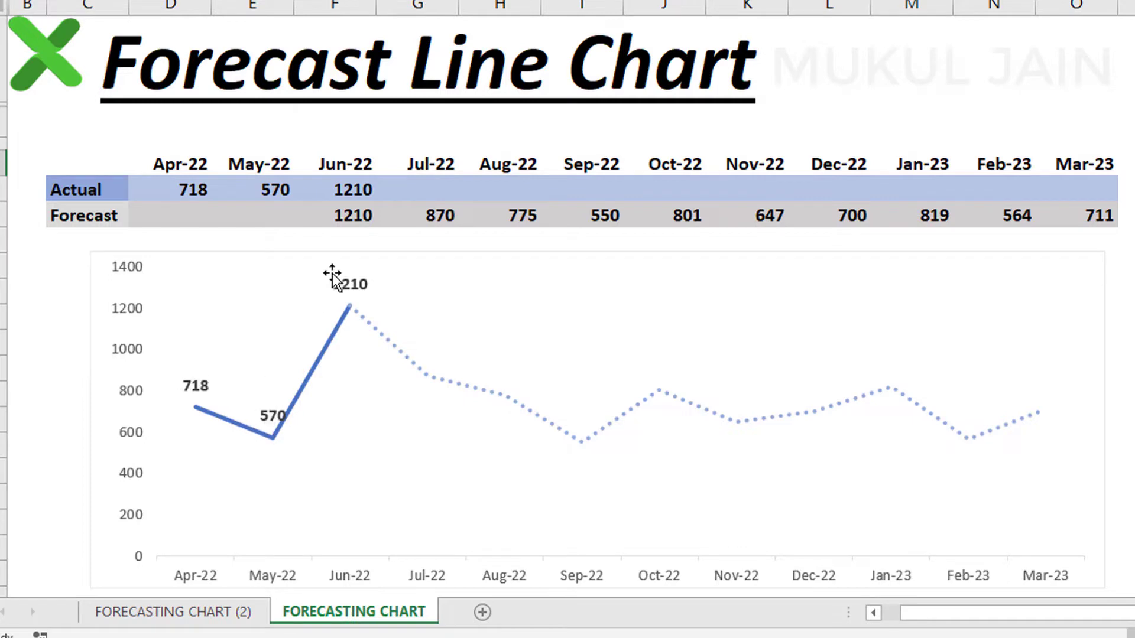
click(105, 220)
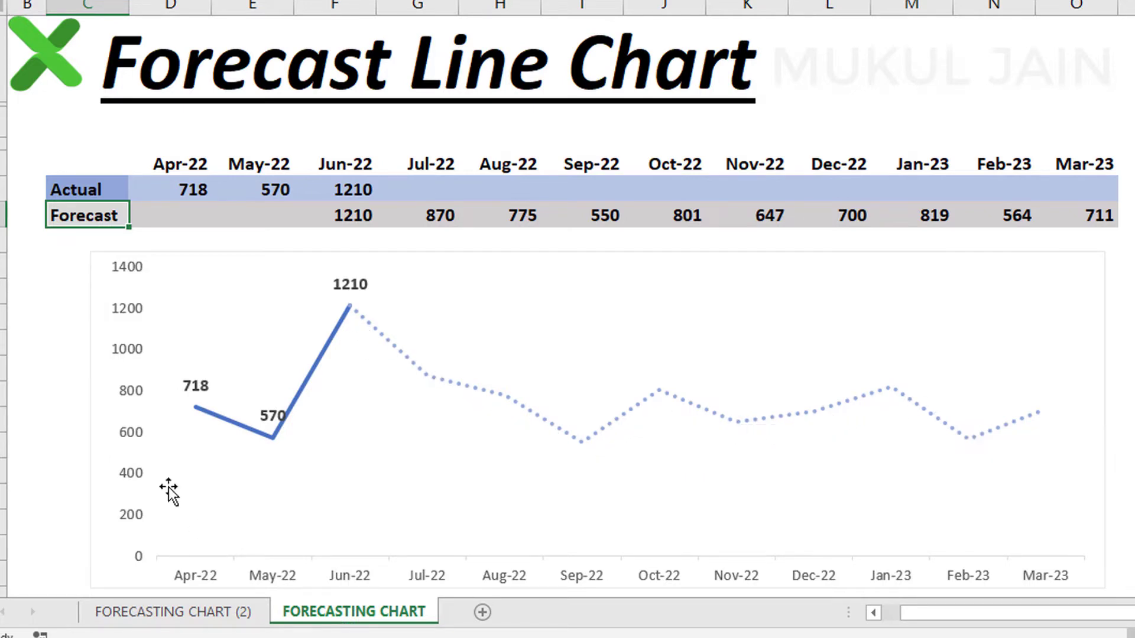
- Enter actual values 800, 950, 1000 and 400 for Jul-22 through Oct-22
click(430, 186)
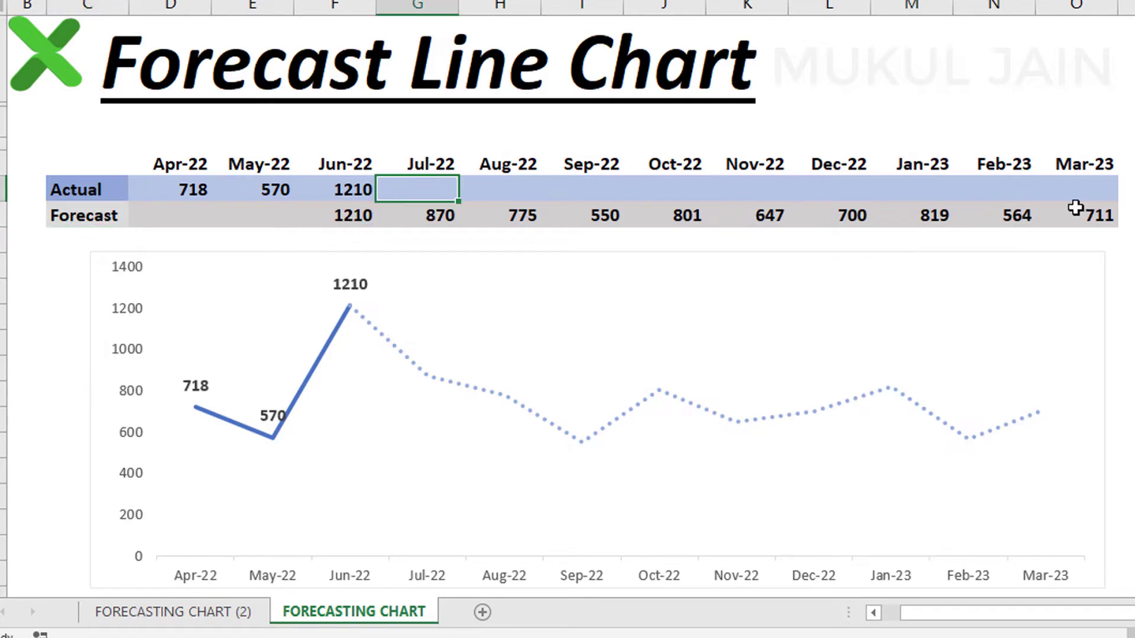
text(800)
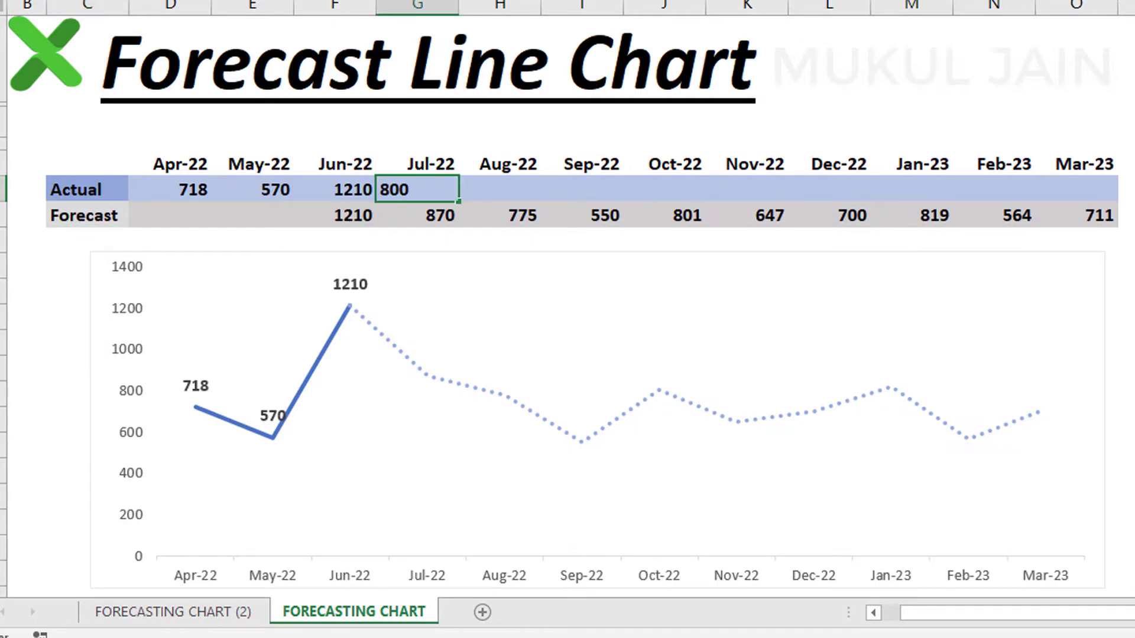
key(Tab)
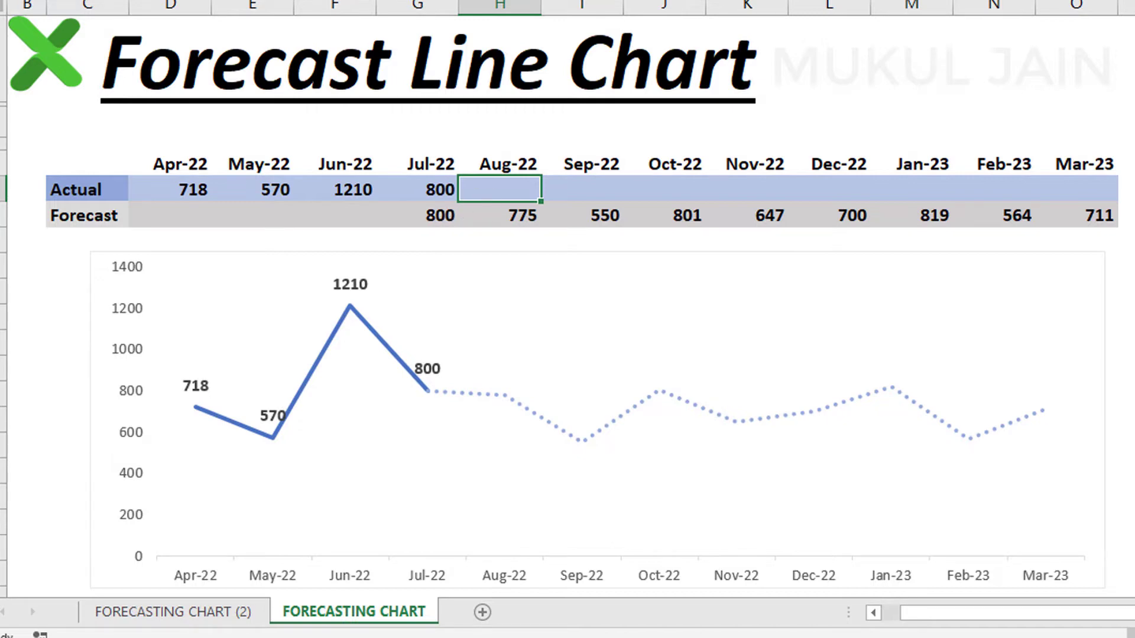
text(950)
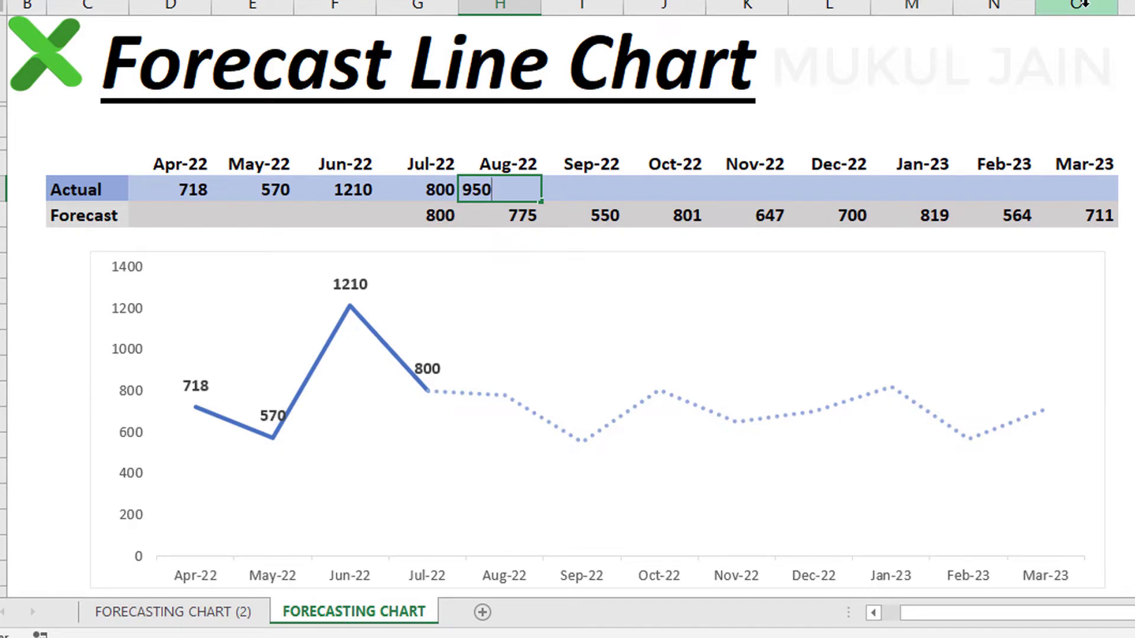
key(Tab)
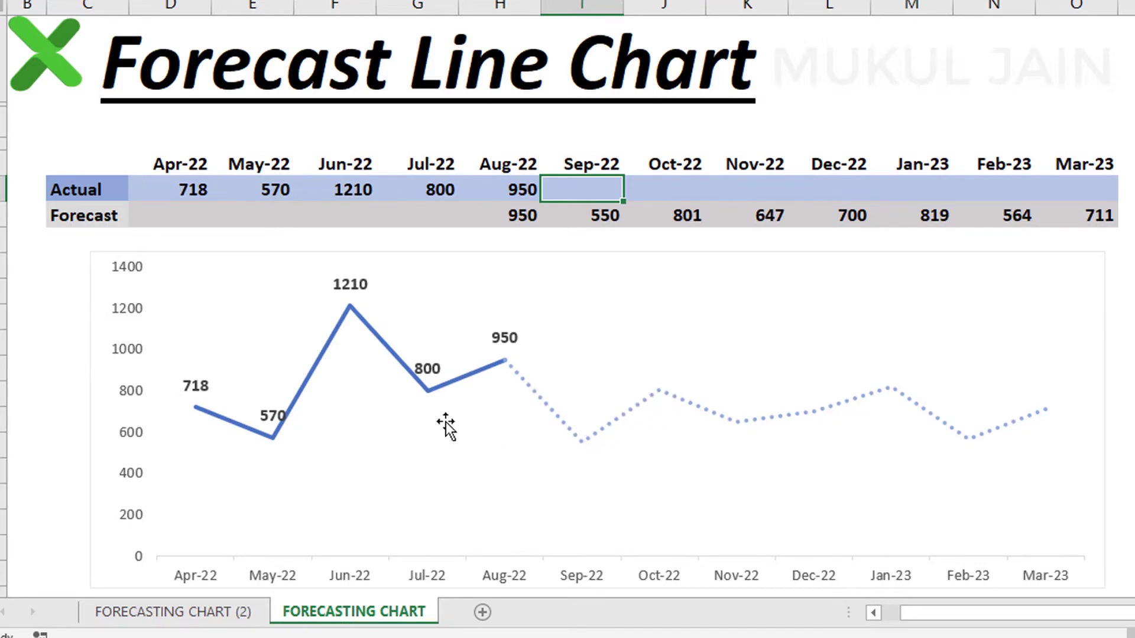
text(1)
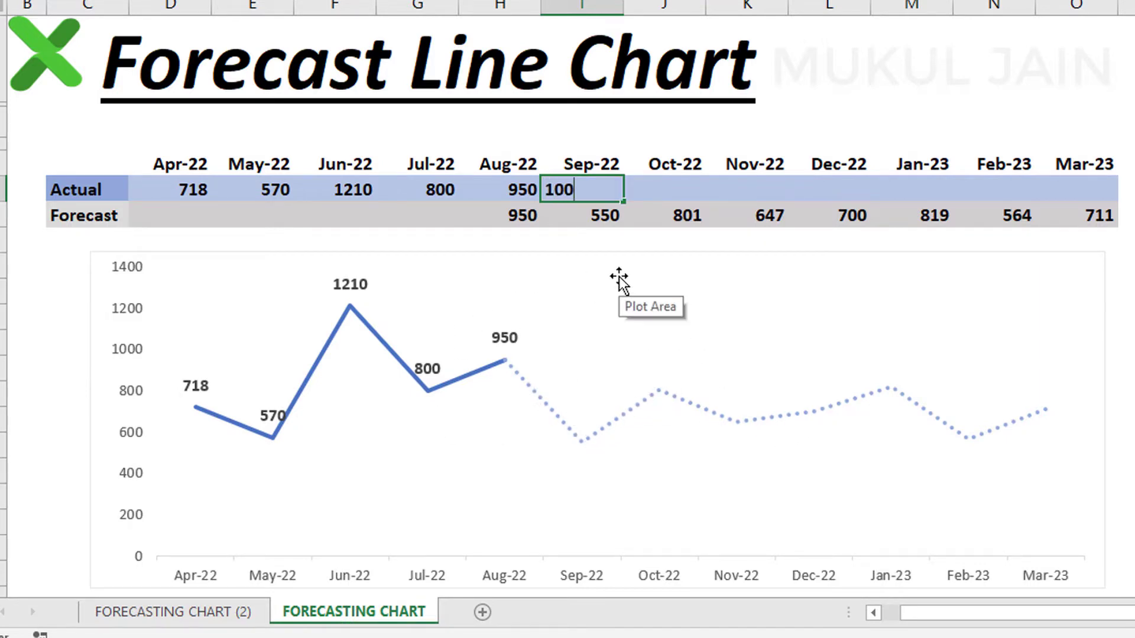
text(0)
key(Tab)
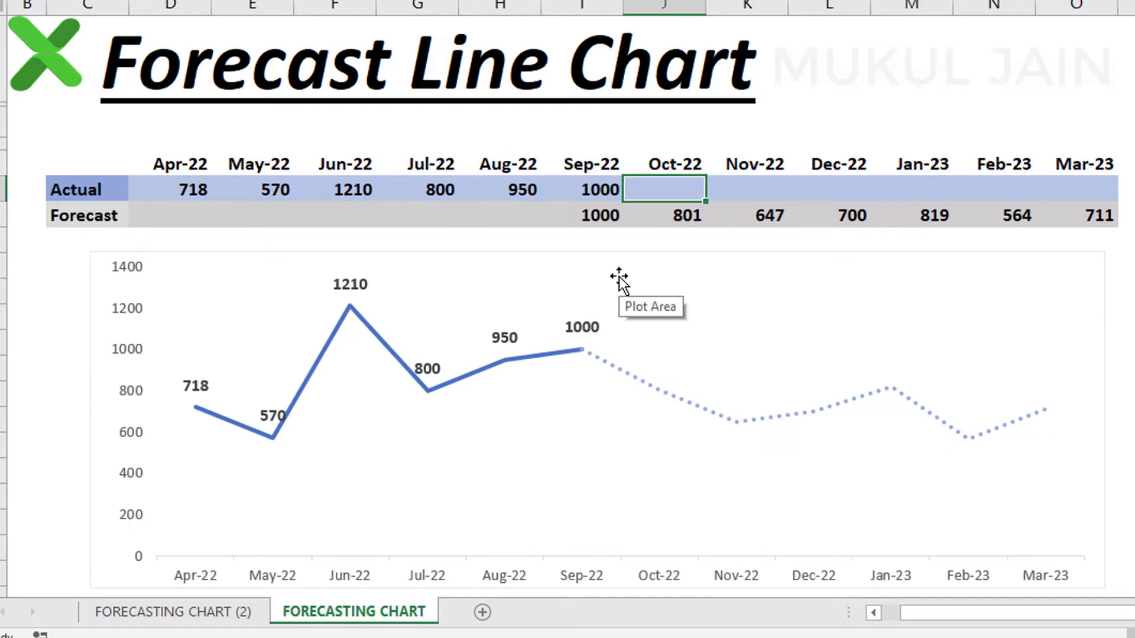
text(400)
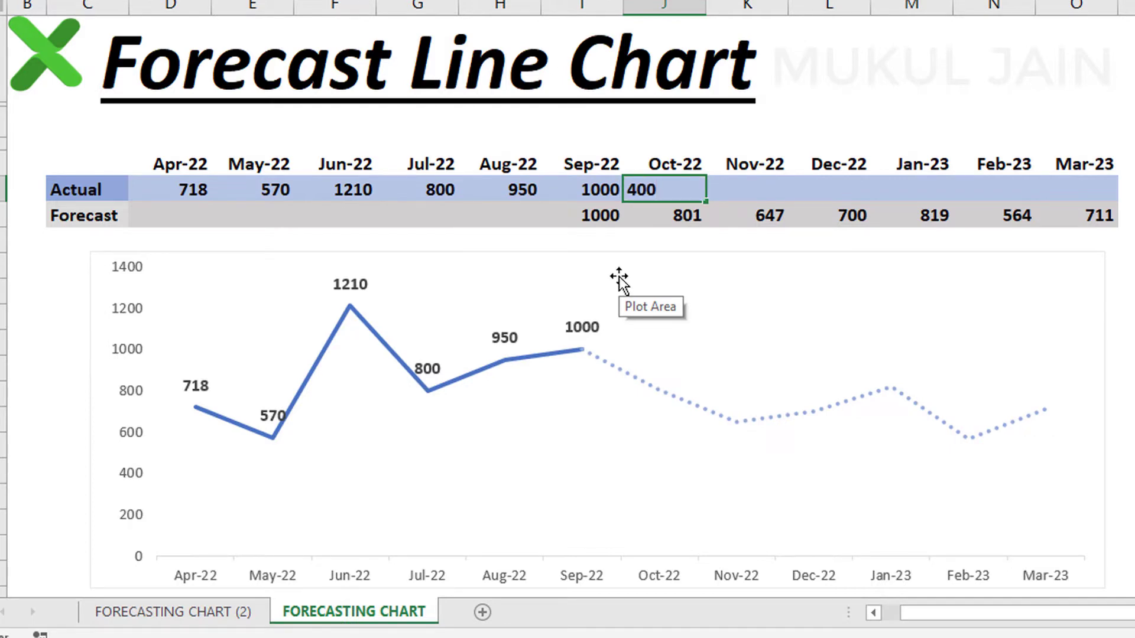
key(Tab)
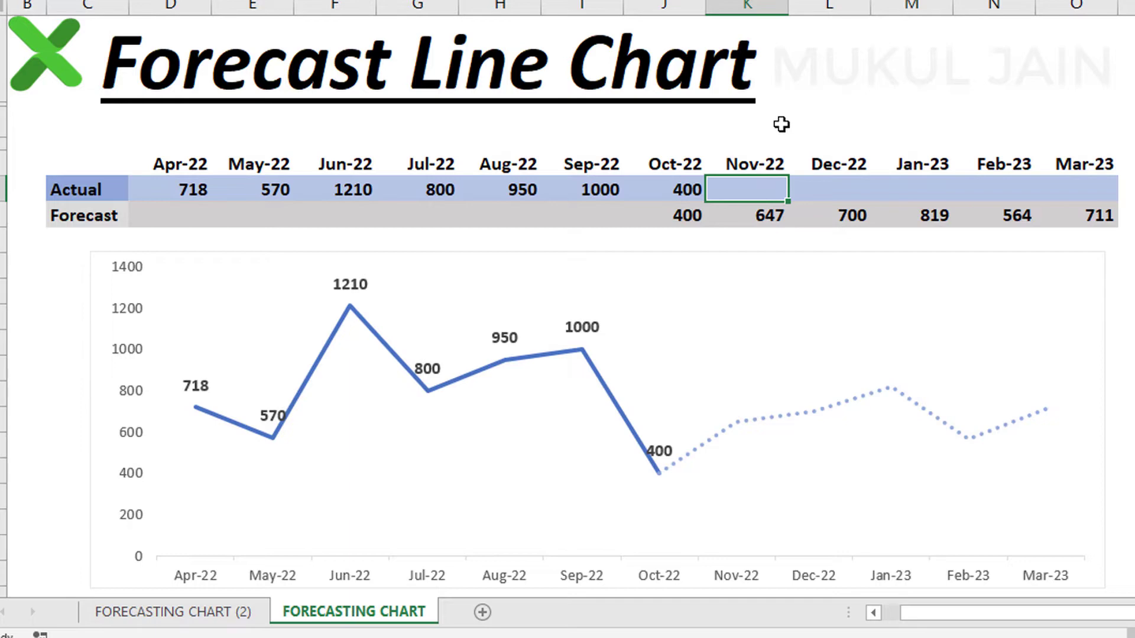
- On the FORECASTING CHART (2) sheet, select the Actual/Forecast table C5:O7 with month headings
click(176, 612)
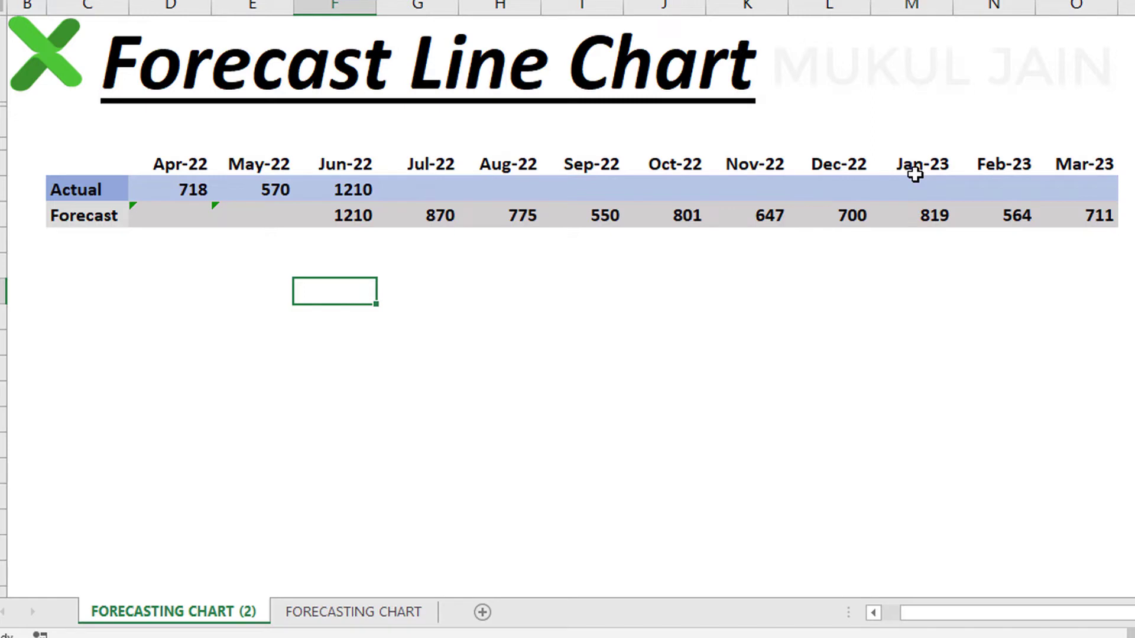
mouse_move(87, 167)
mouse_down()
mouse_move(313, 179)
mouse_move(1043, 297)
mouse_up()
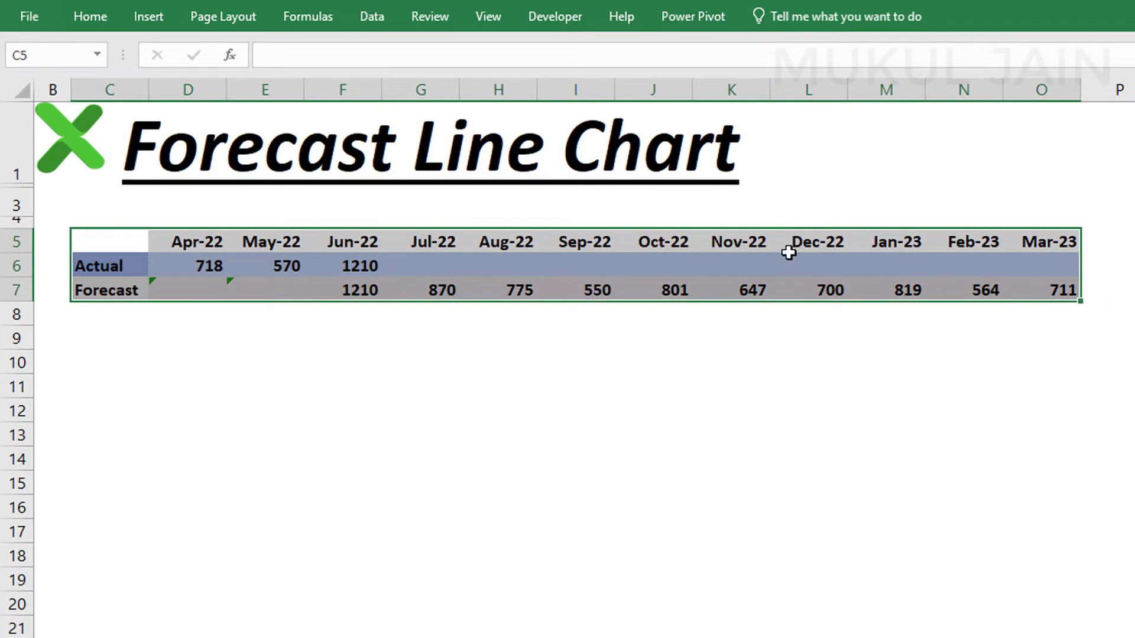
click(151, 17)
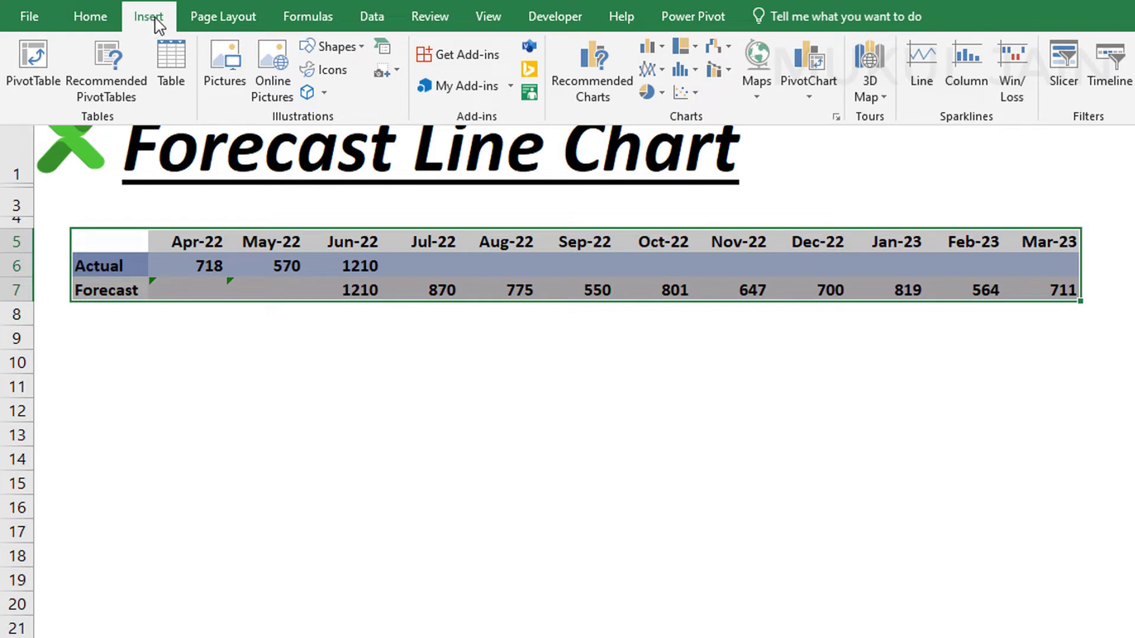
- Insert a Line chart of the selected table via Recommended Charts > All Charts
click(836, 120)
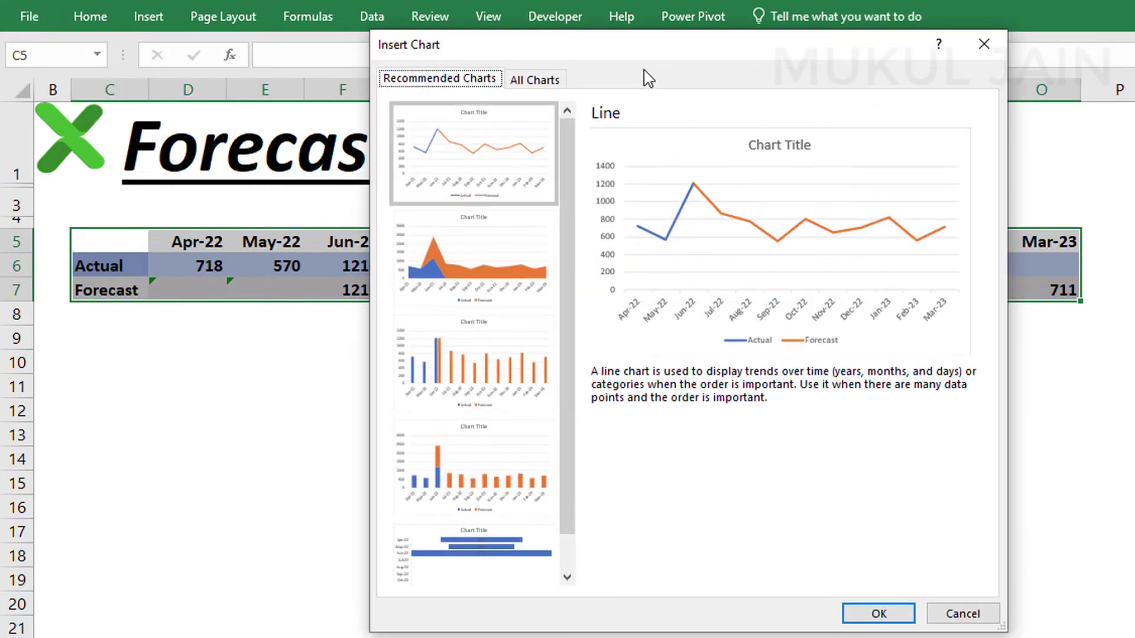
drag(665, 59, 501, 66)
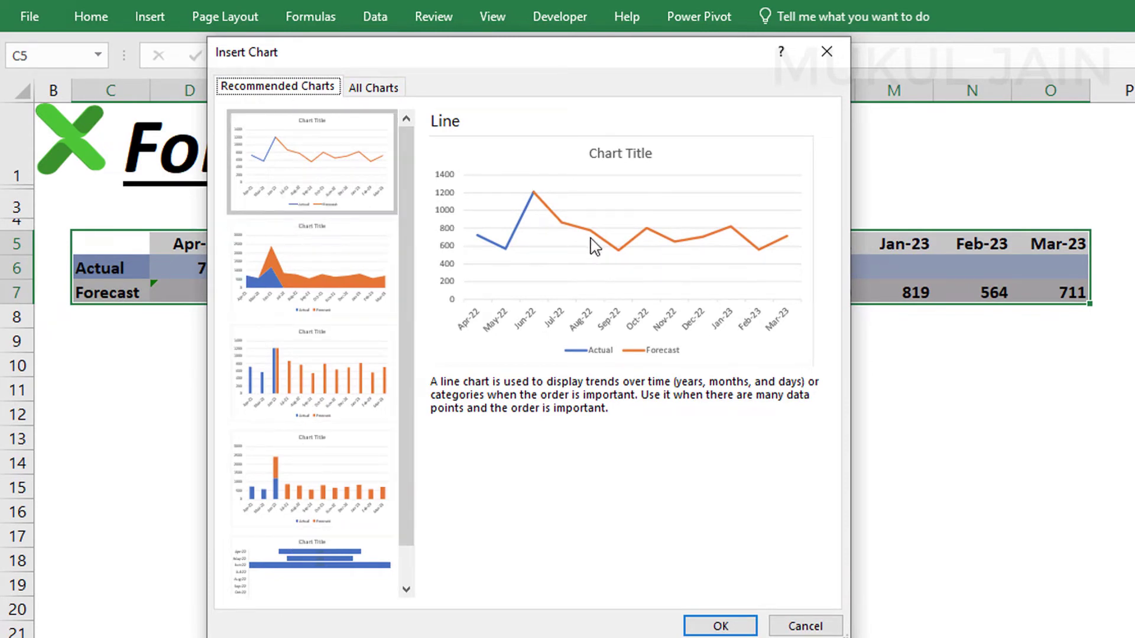
click(368, 92)
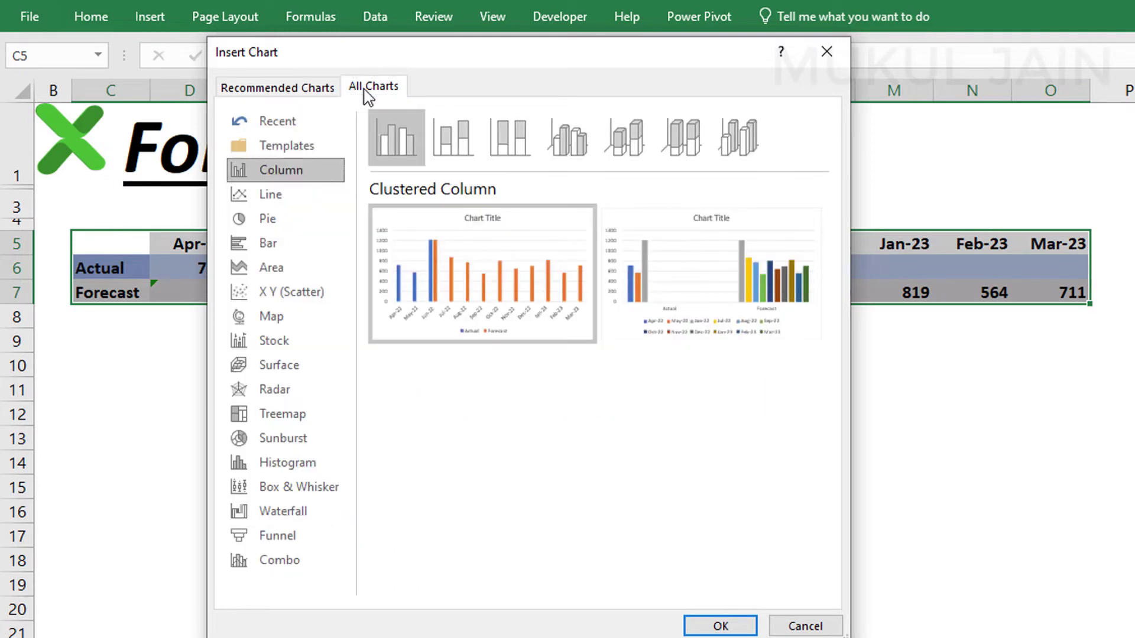
click(273, 195)
mouse_move(434, 266)
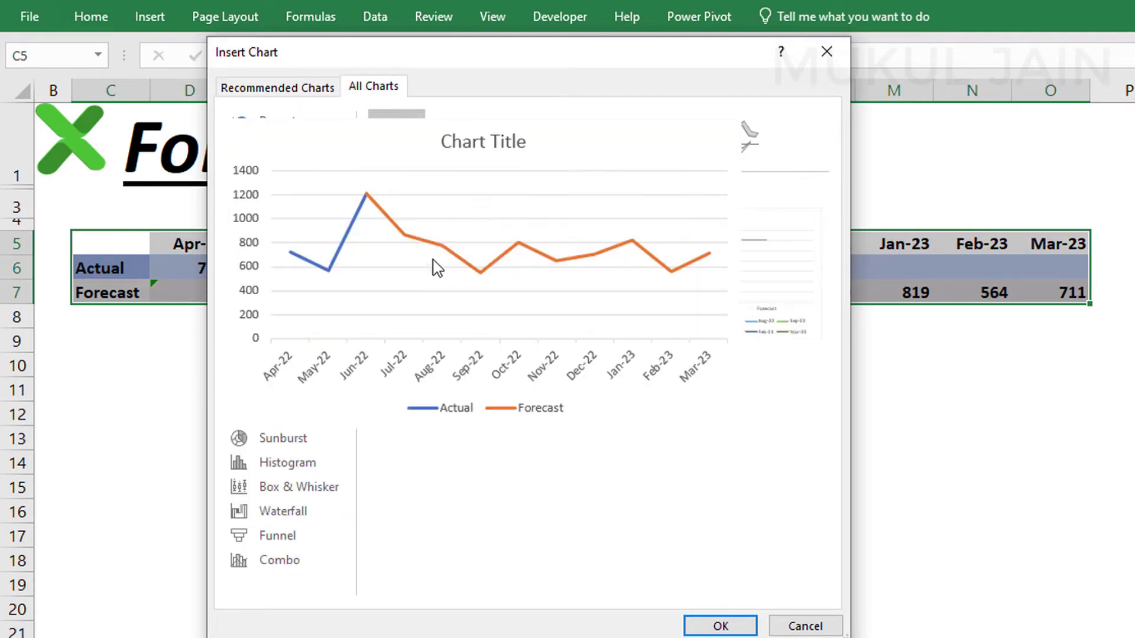
click(719, 625)
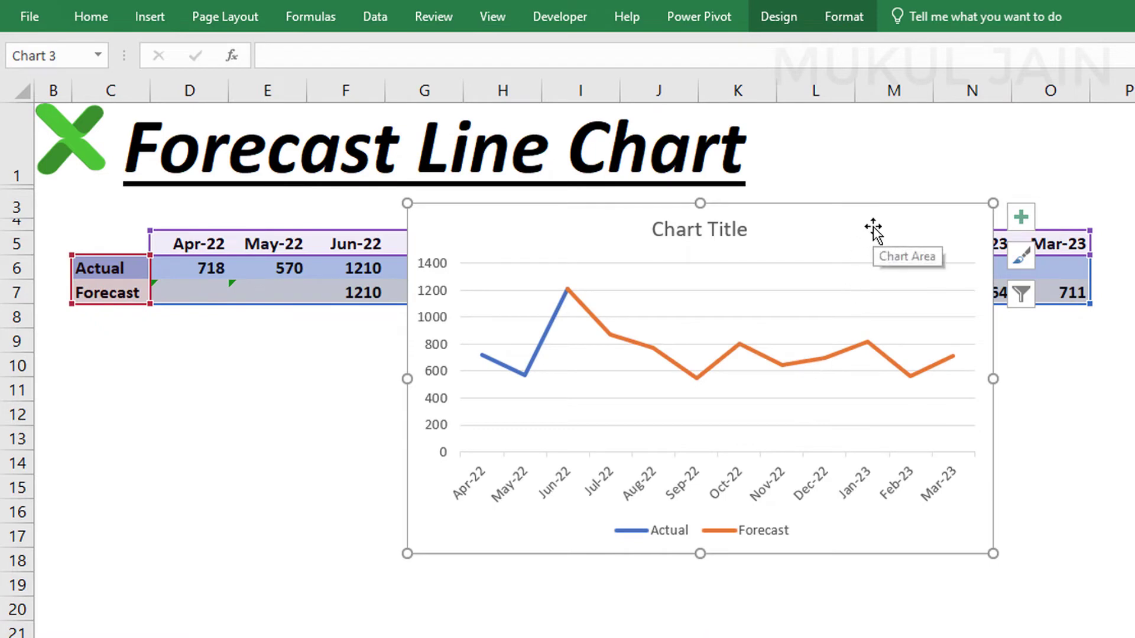
- Move the line chart beneath the table and resize it to match the table's width
drag(853, 235, 524, 343)
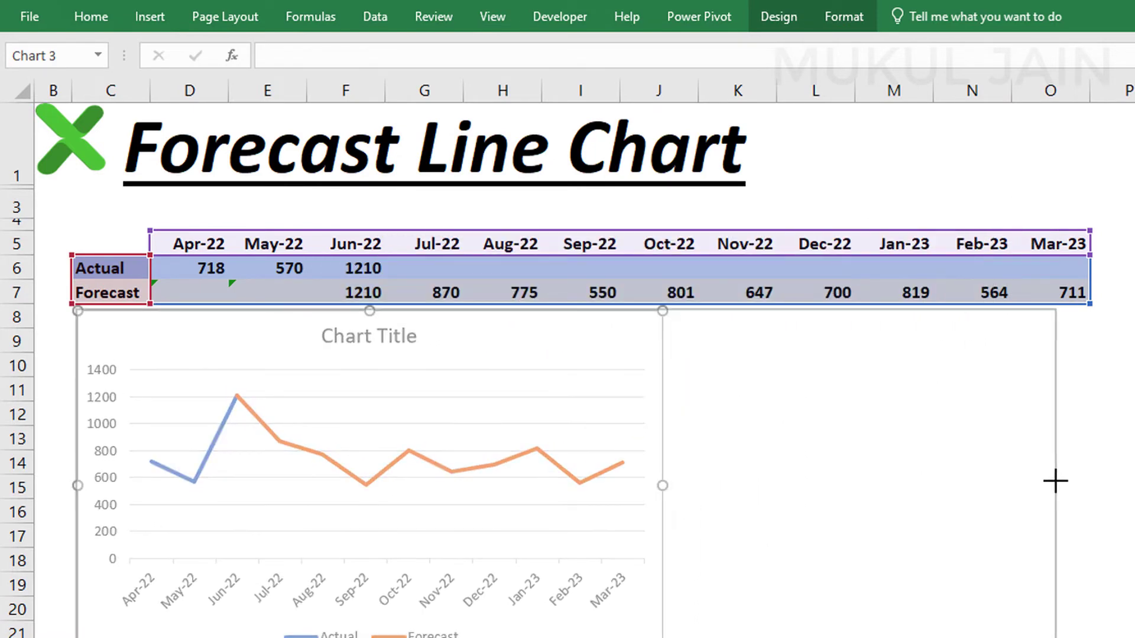
drag(667, 487, 1091, 484)
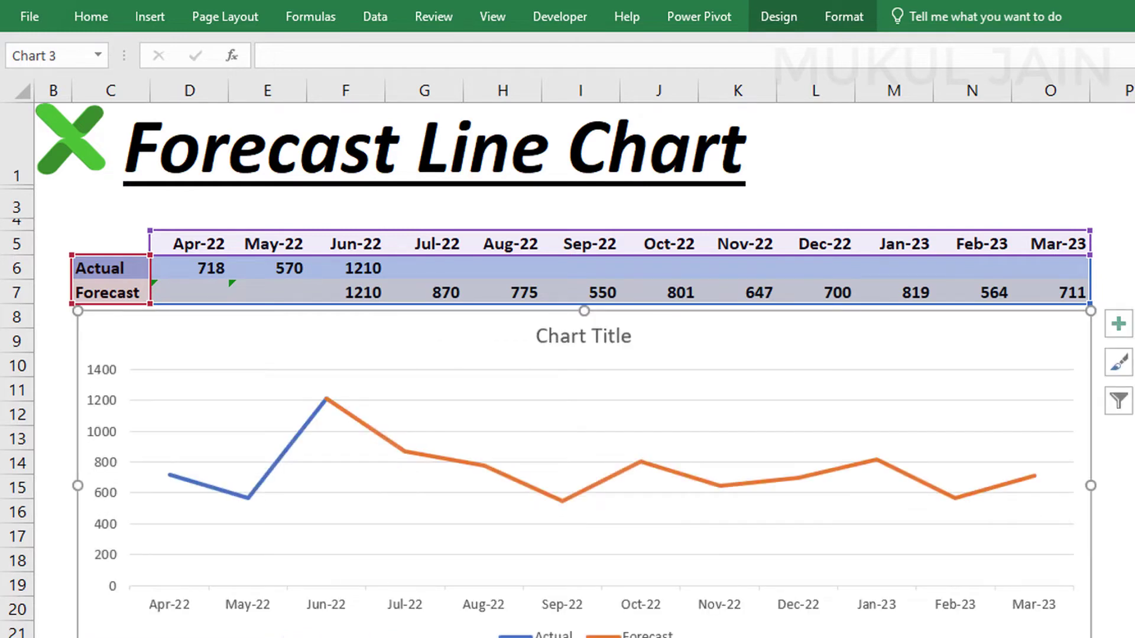
scroll(727, 612, down, 1)
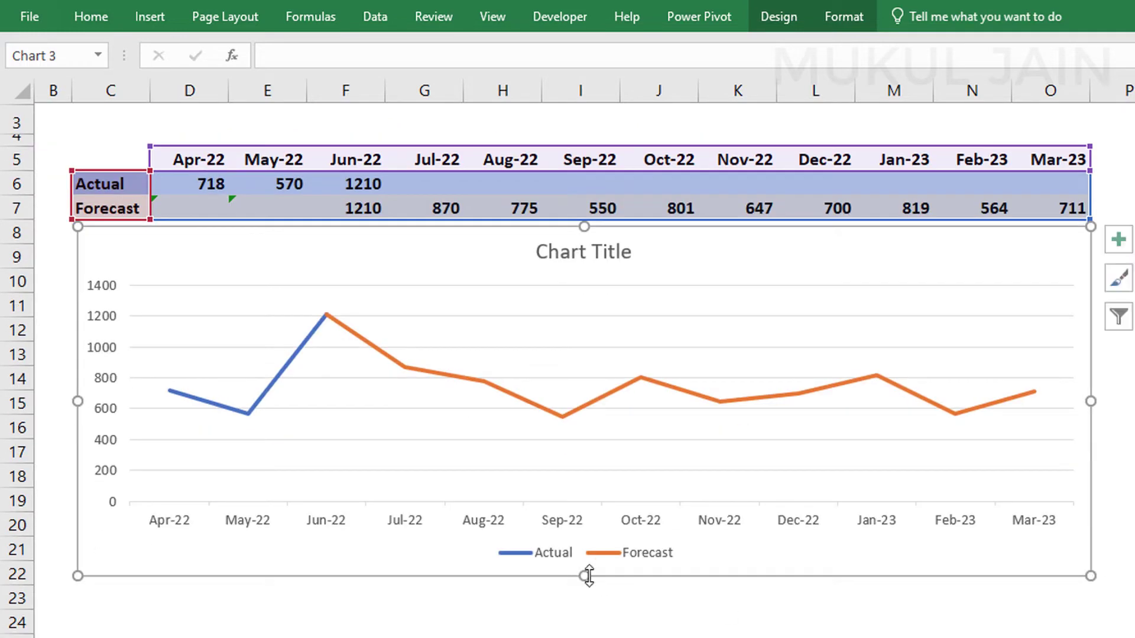
drag(587, 578, 581, 526)
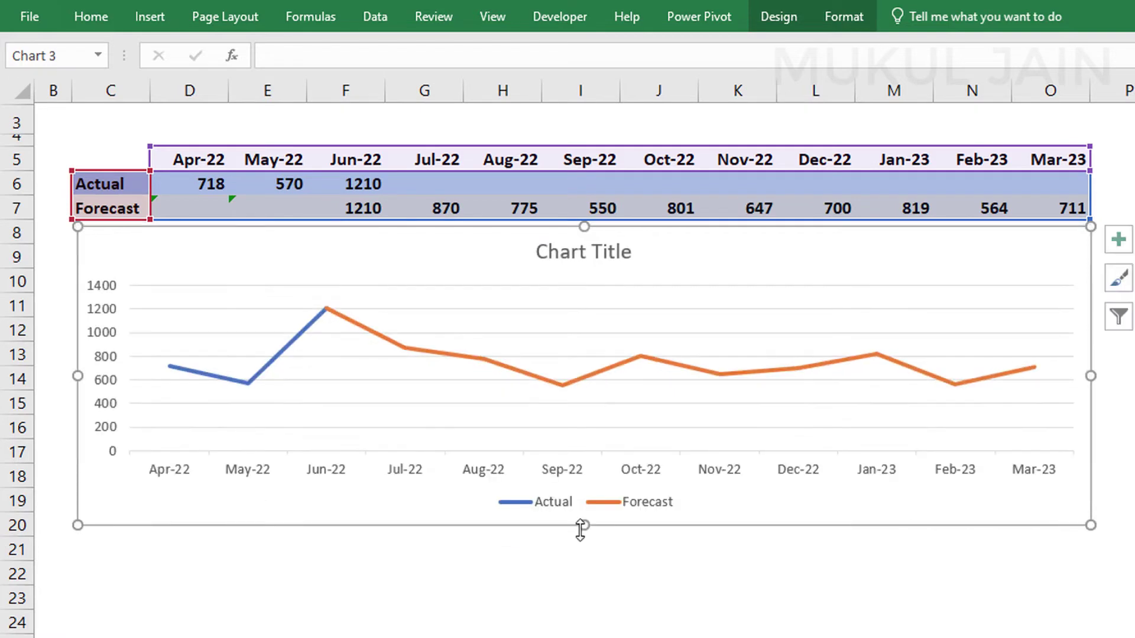
drag(1082, 374, 970, 378)
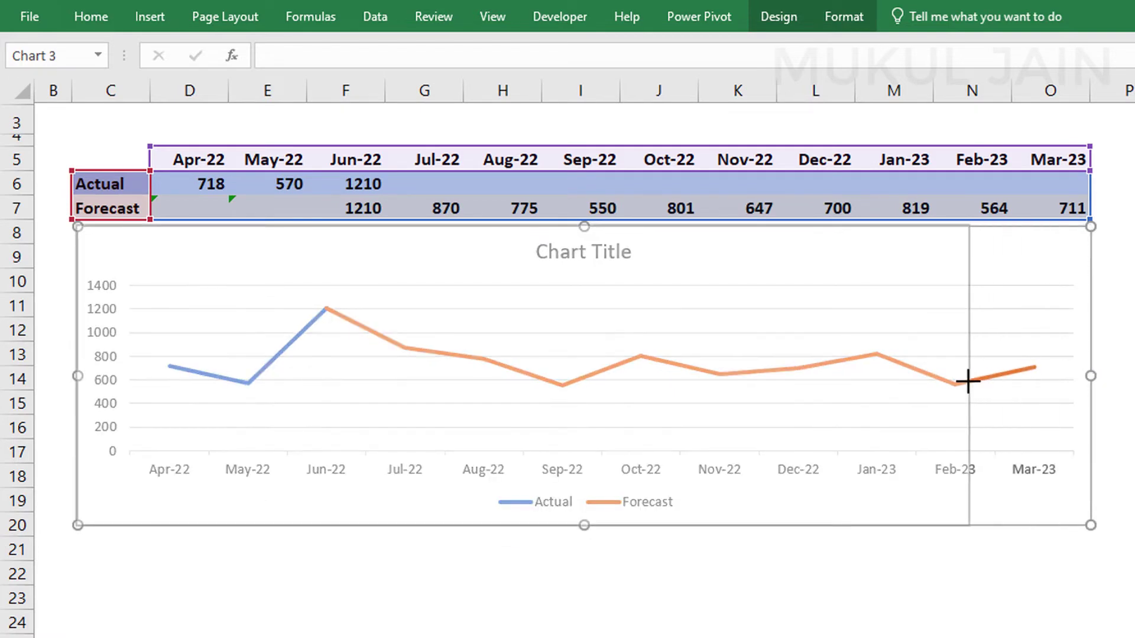
drag(845, 256, 878, 280)
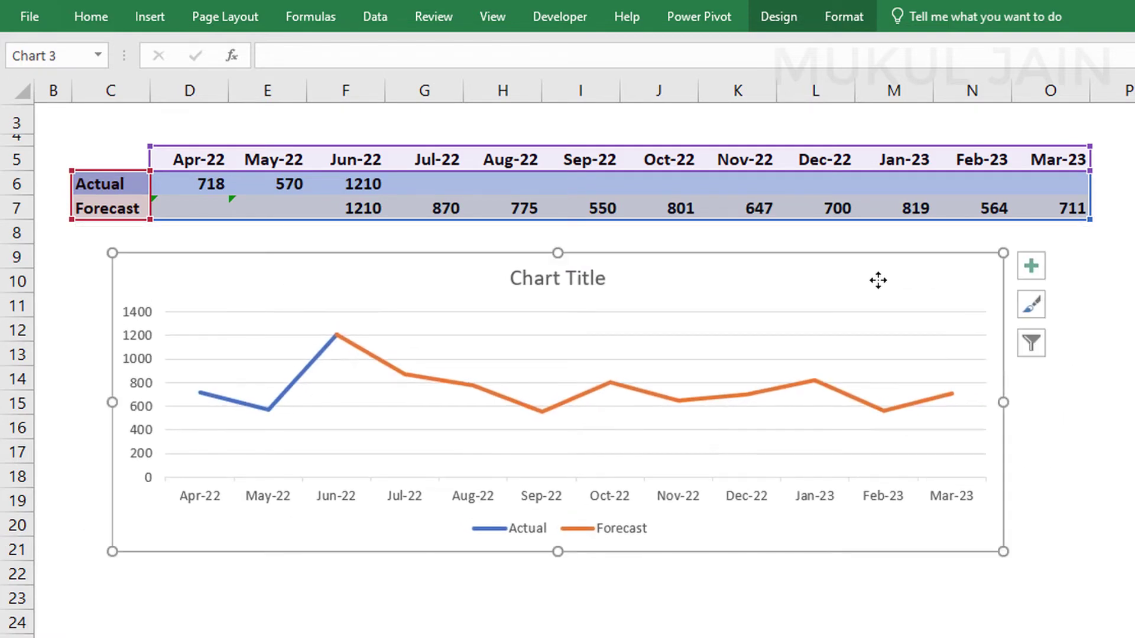
scroll(567, 355, up, 1)
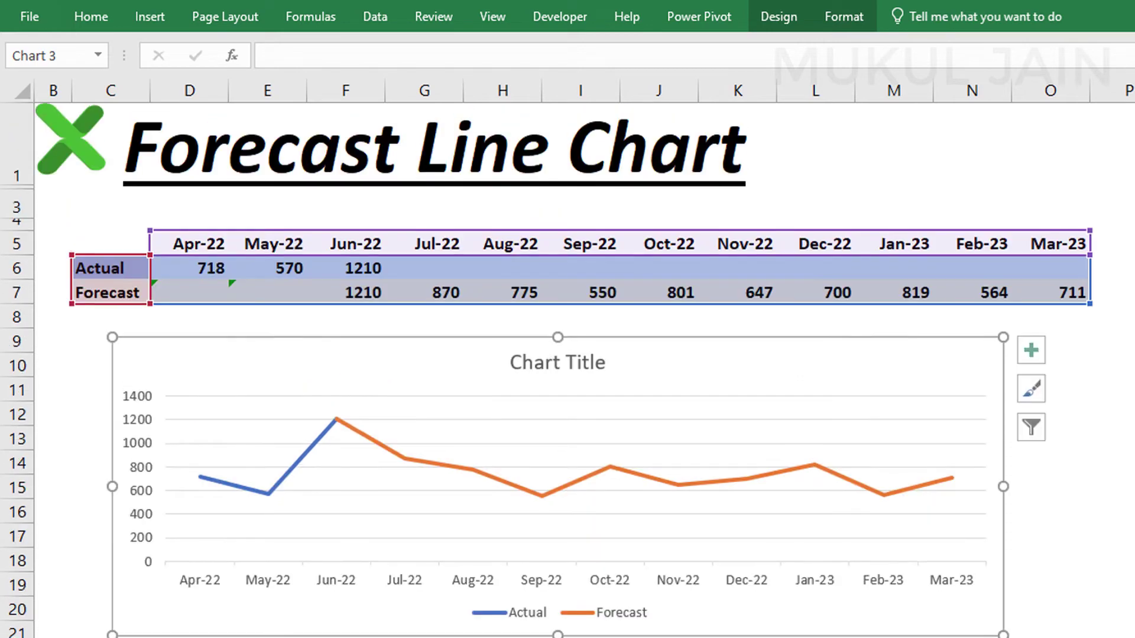
key(Escape)
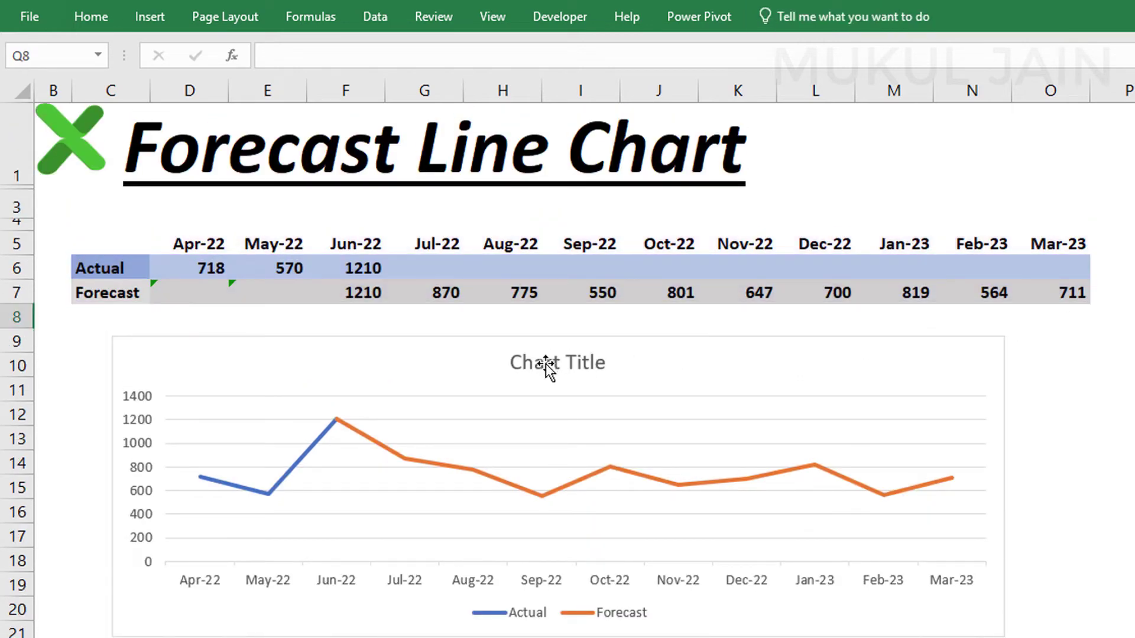
- Delete the chart title and legend, and turn off the horizontal gridlines
click(556, 362)
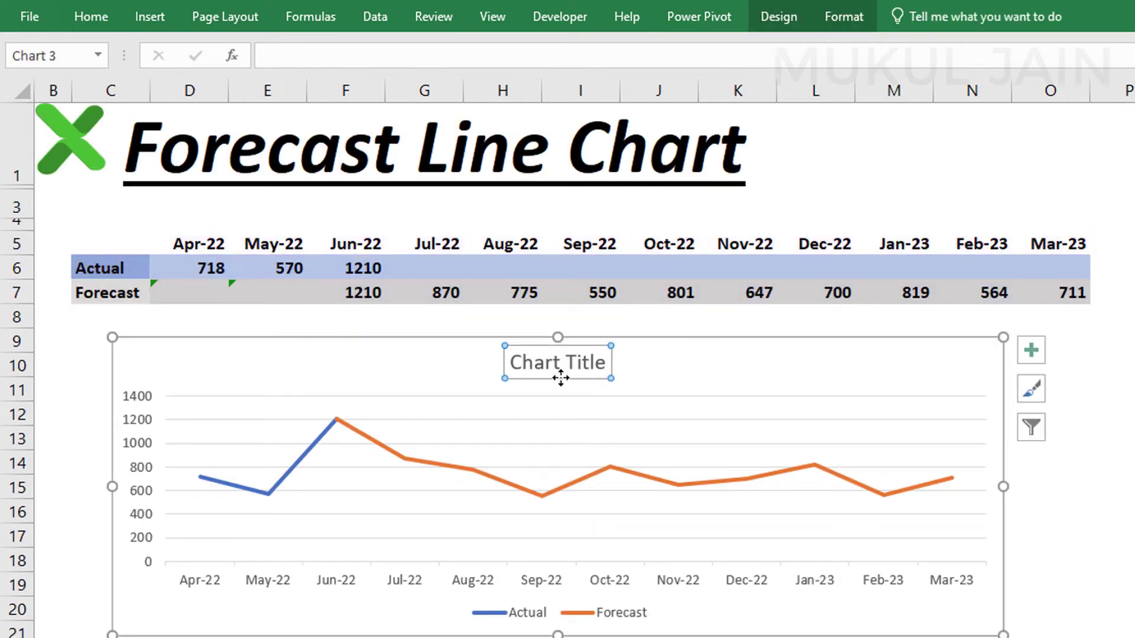
key(Delete)
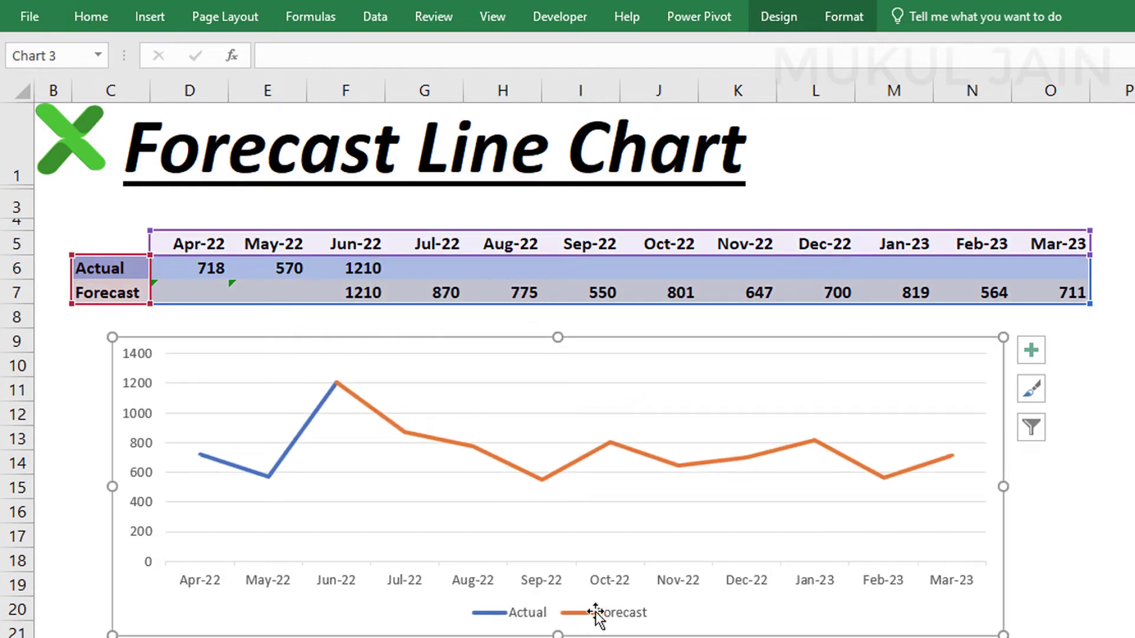
click(616, 612)
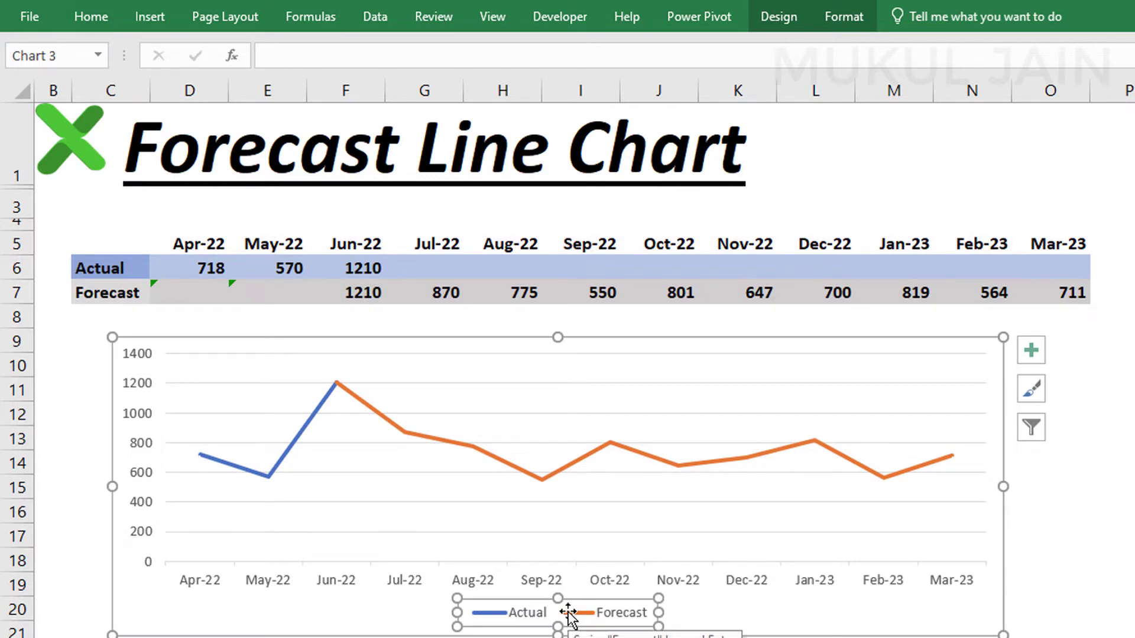
key(Delete)
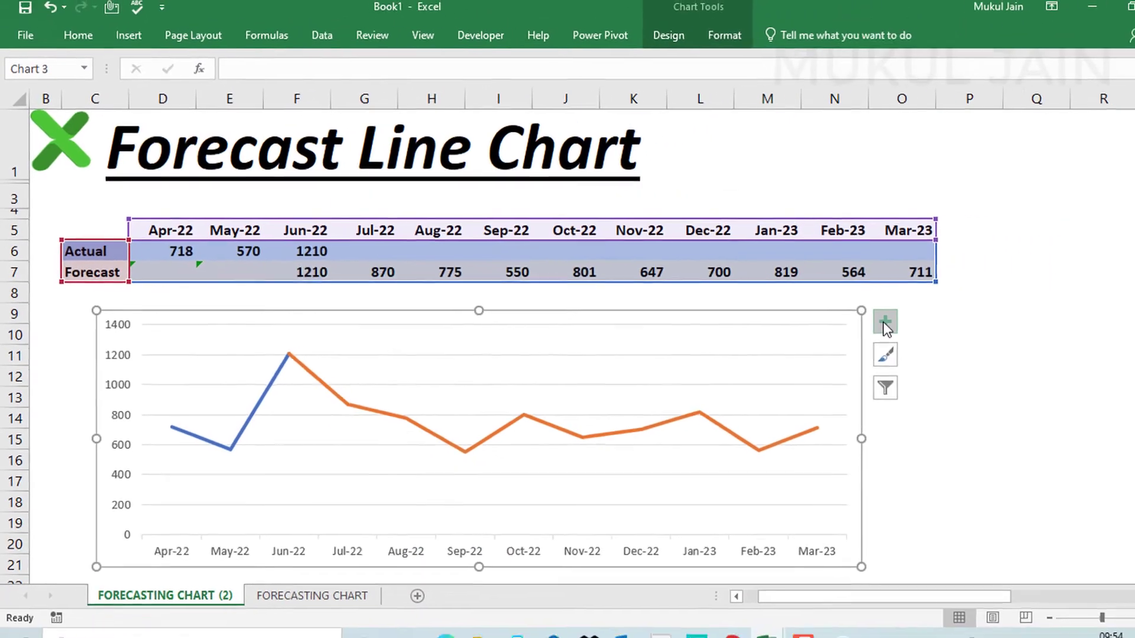
click(844, 314)
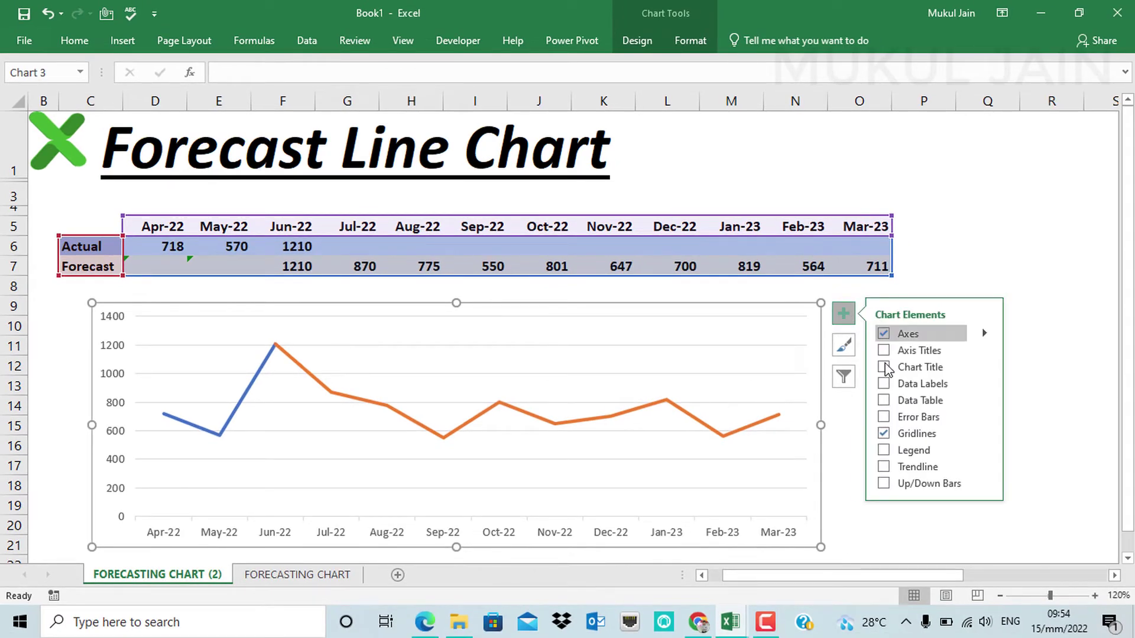
click(884, 435)
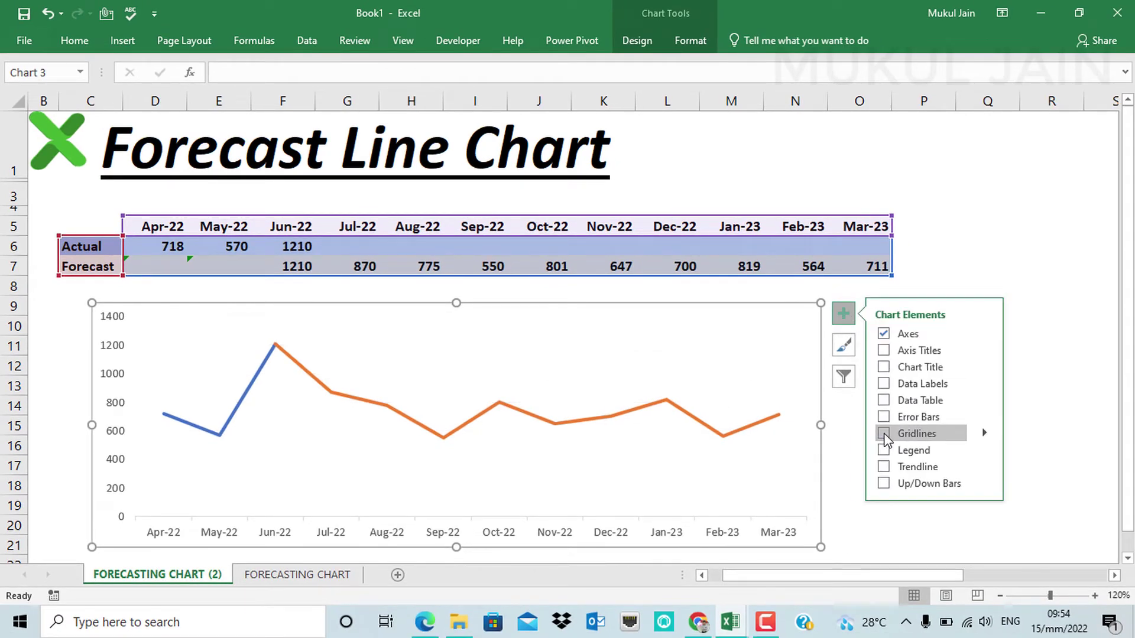
click(947, 272)
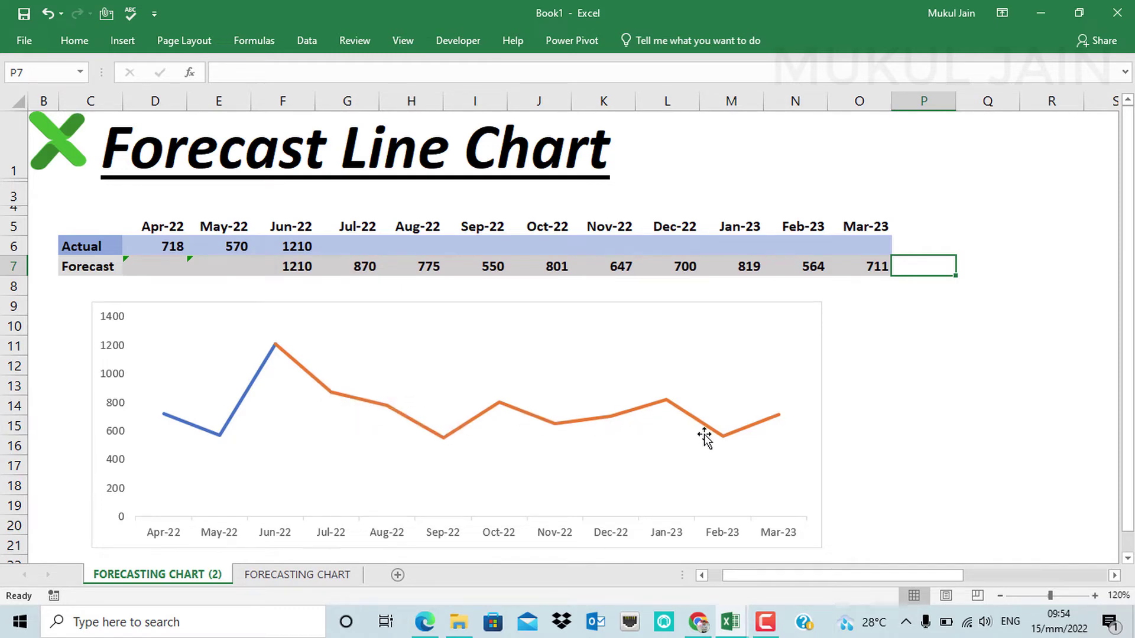
- Set the Forecast series dash type to Round Dot and close the formatting pane
mouse_move(554, 423)
double_click(537, 421)
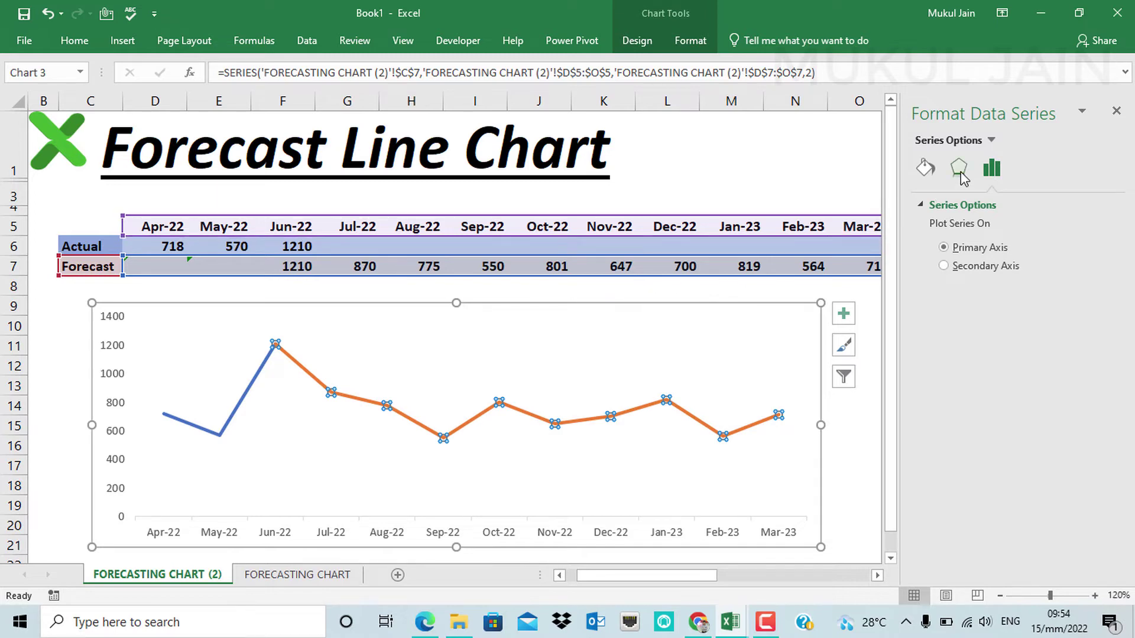
click(926, 170)
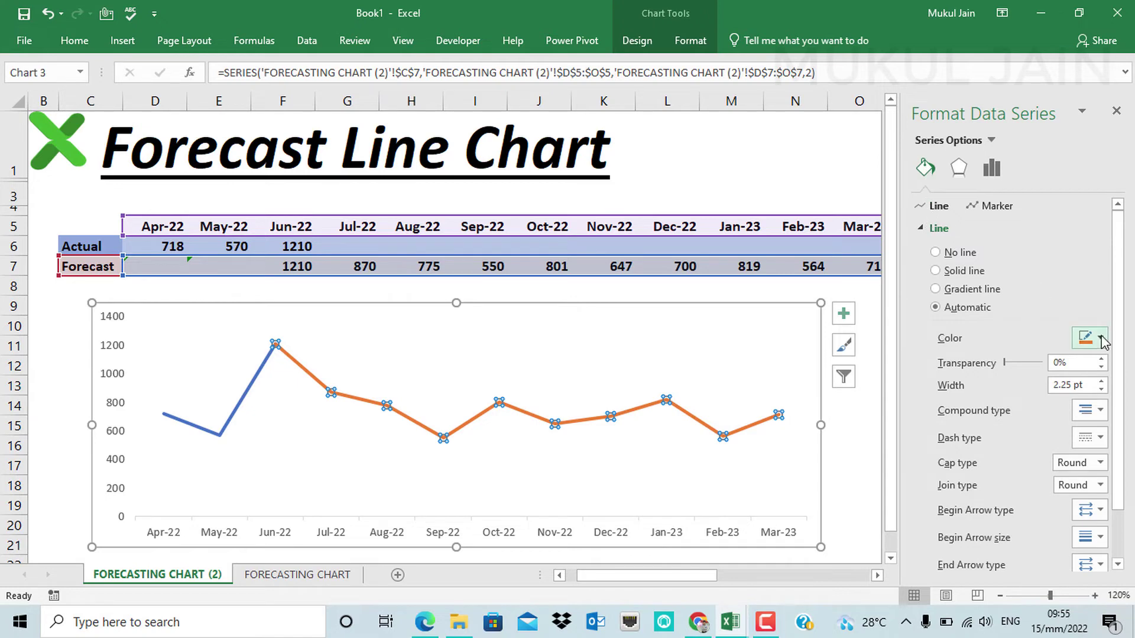
scroll(1106, 378, down, 3)
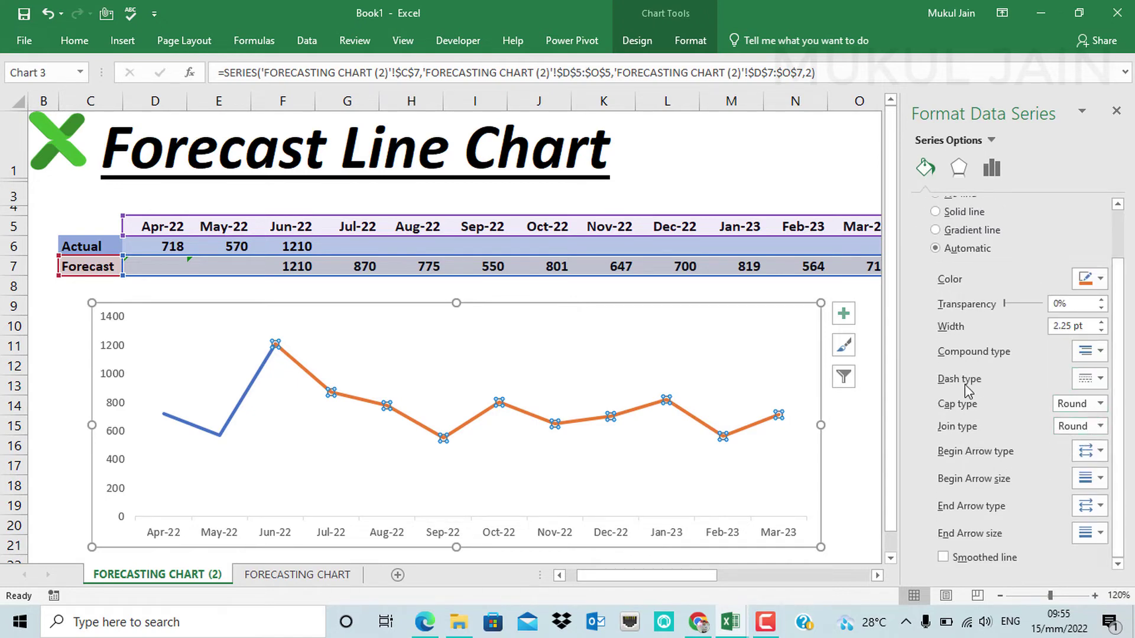
click(1098, 380)
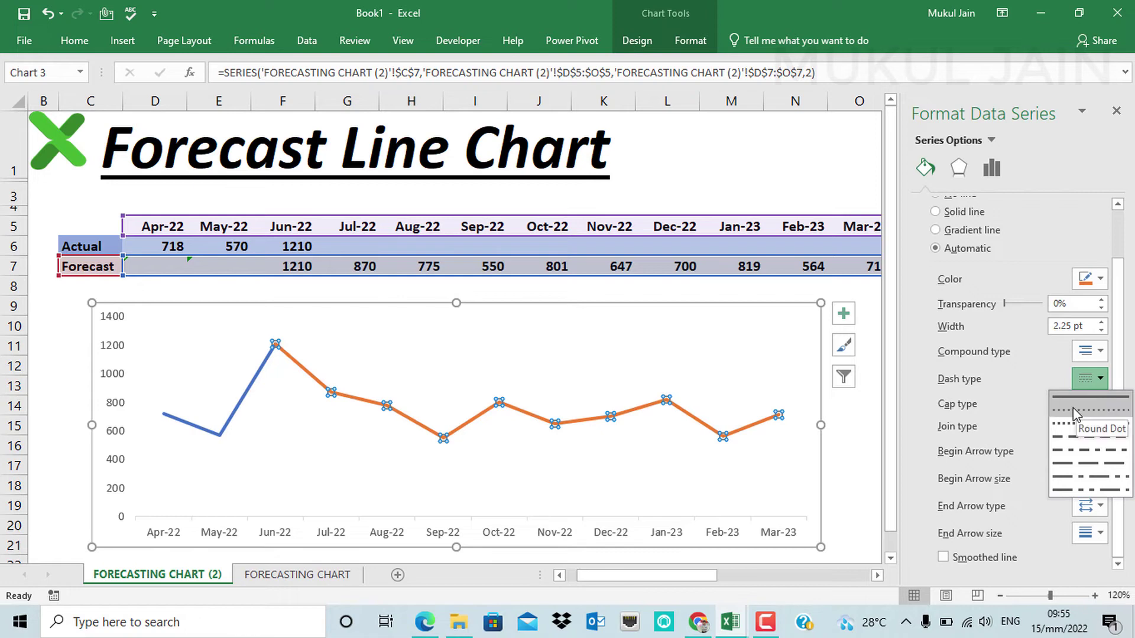
click(1073, 407)
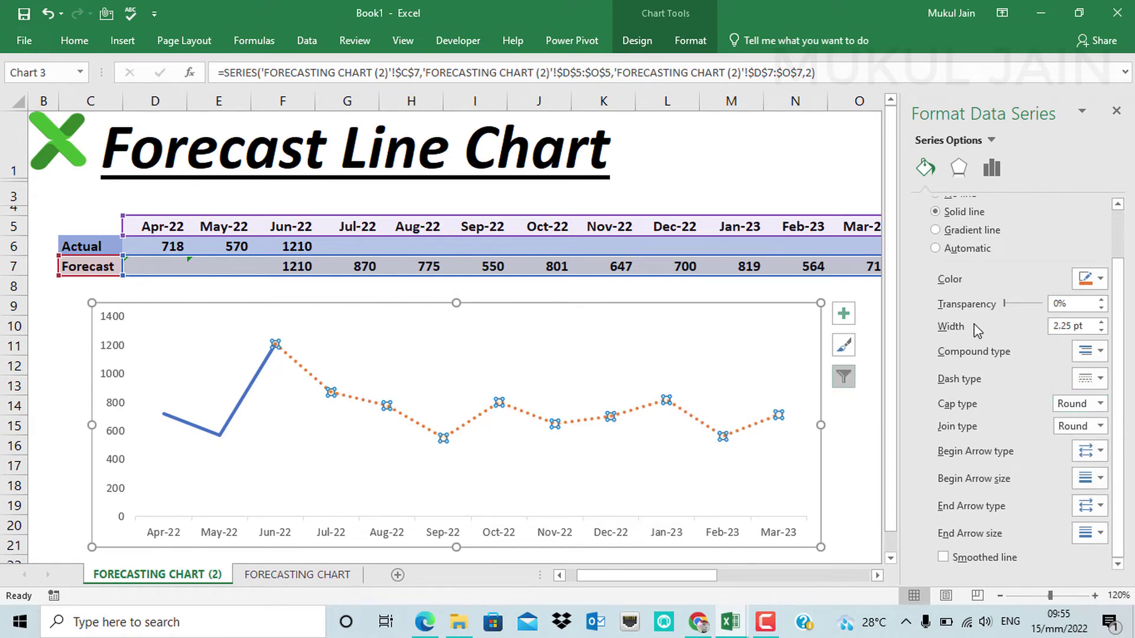
click(1116, 111)
click(955, 268)
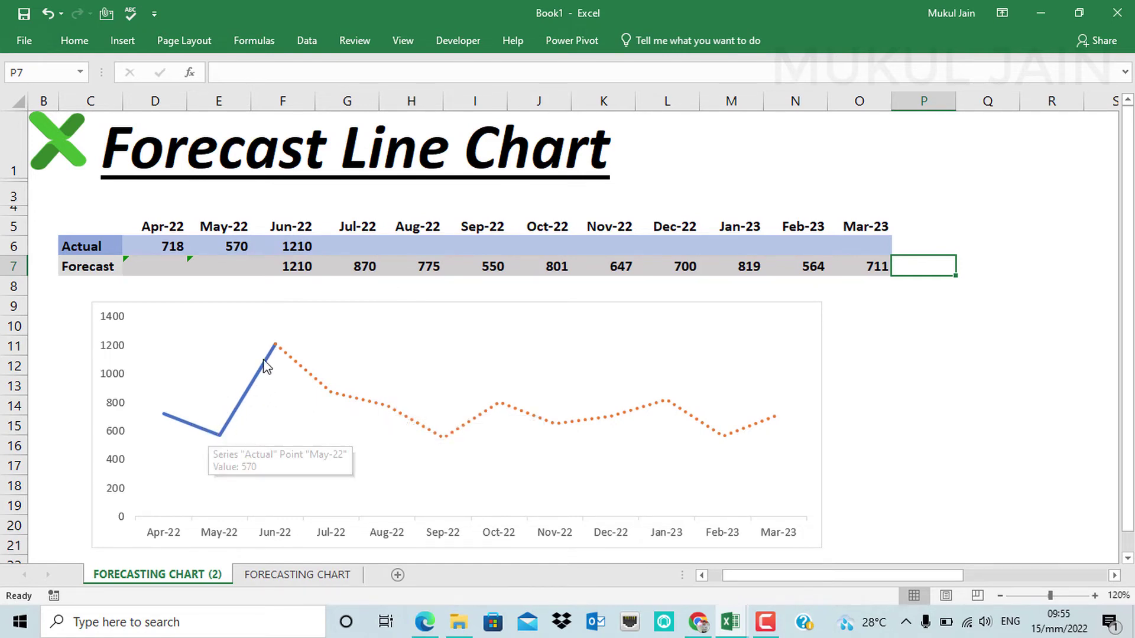
- Add data labels to the Actual series showing 718, 570 and 1210
click(259, 376)
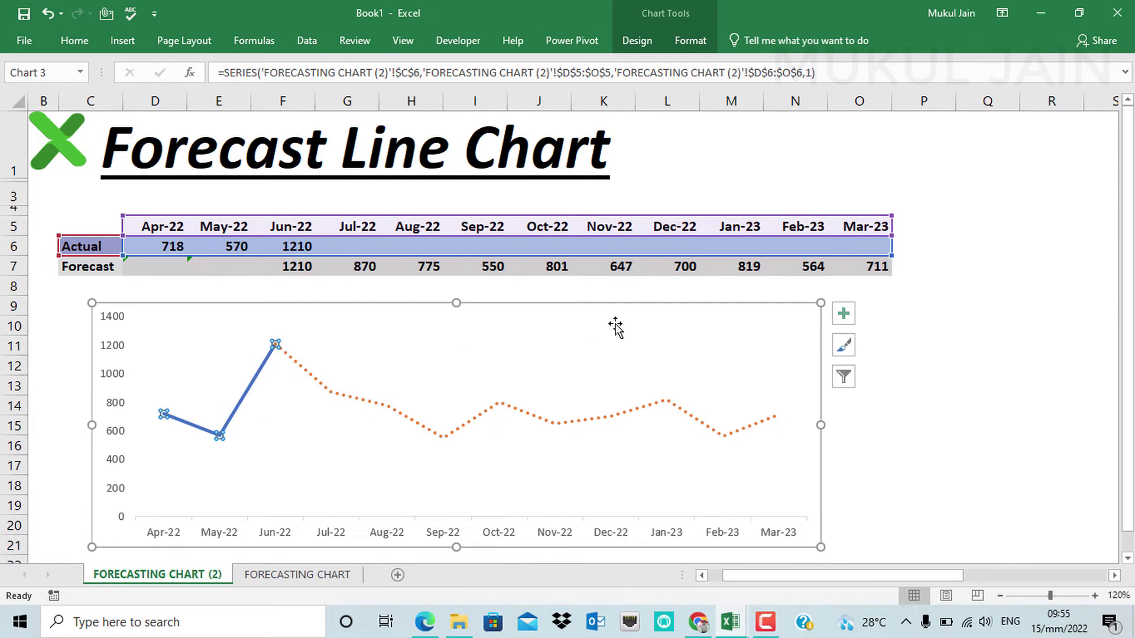
click(844, 318)
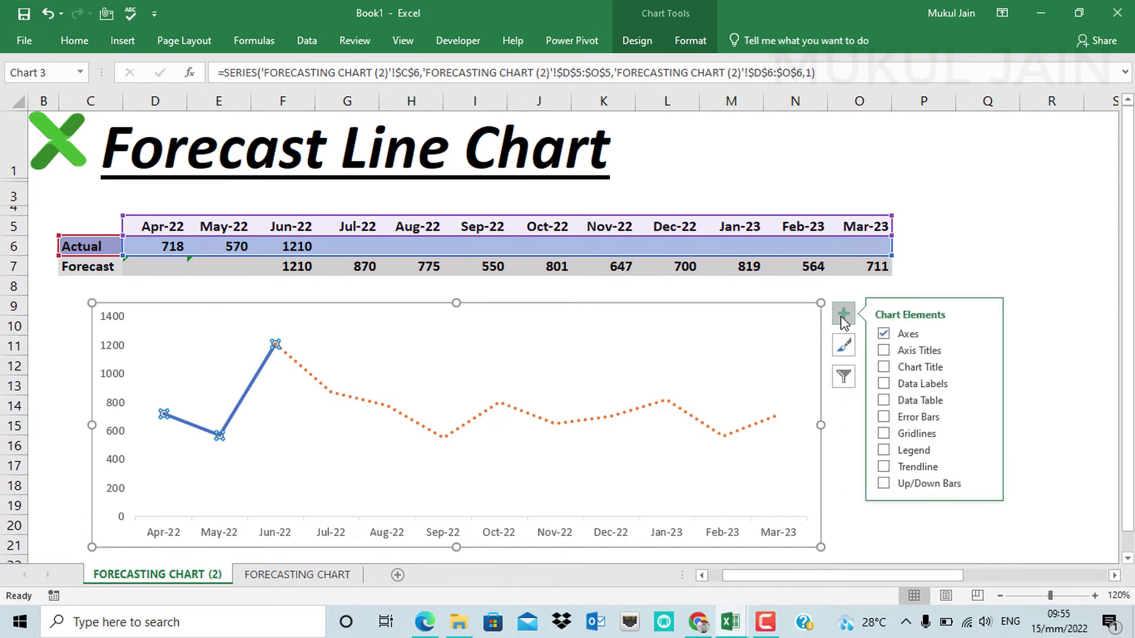
click(884, 385)
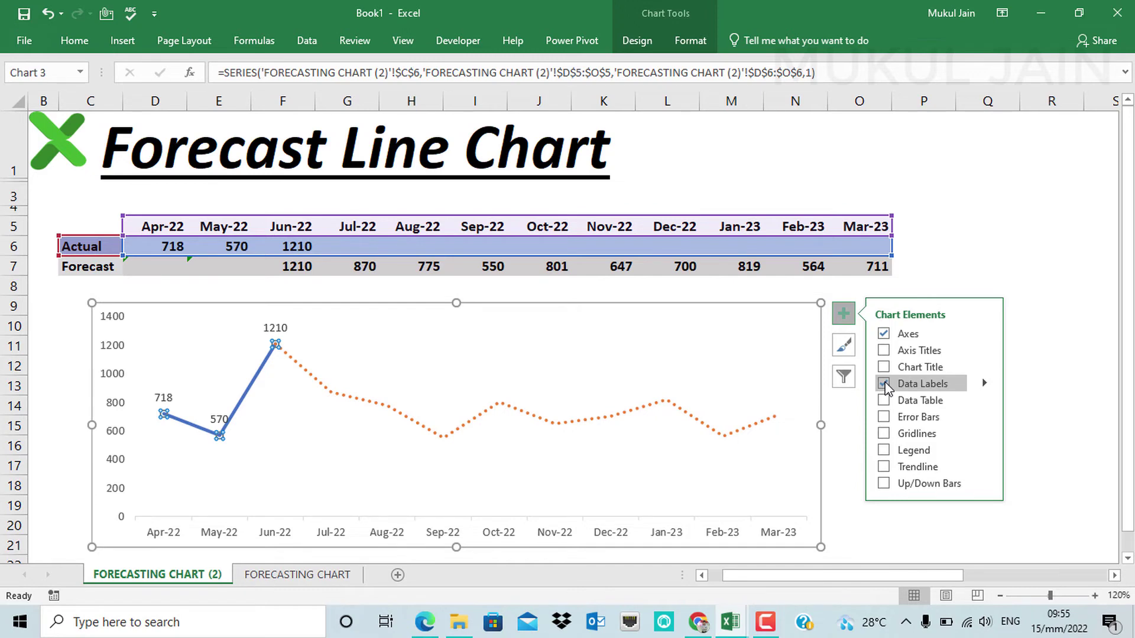
click(984, 383)
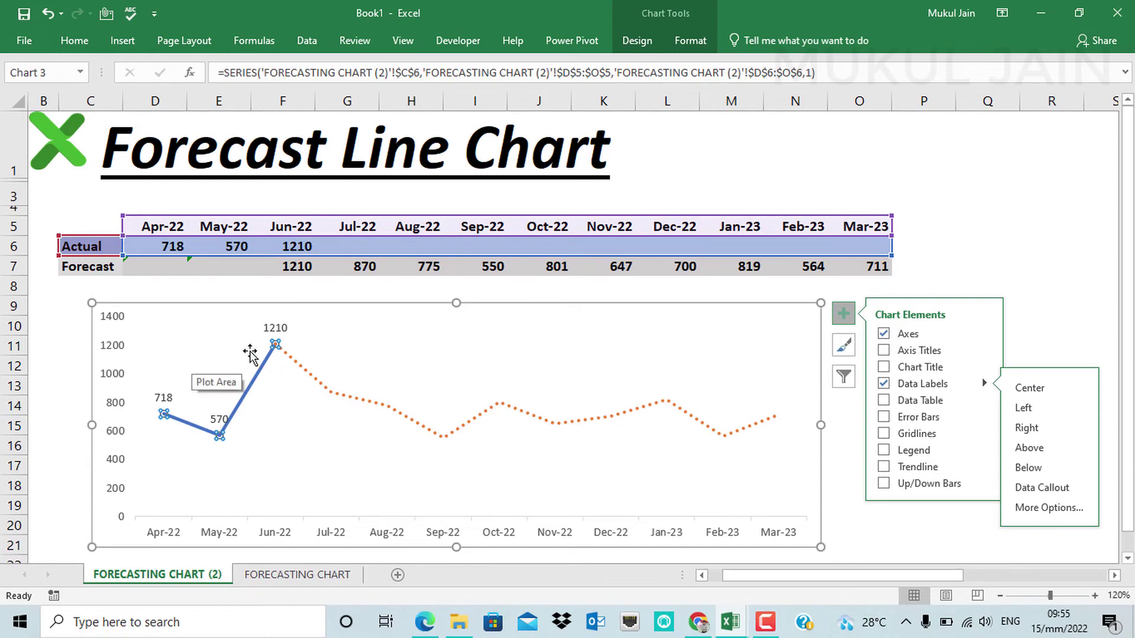
click(987, 247)
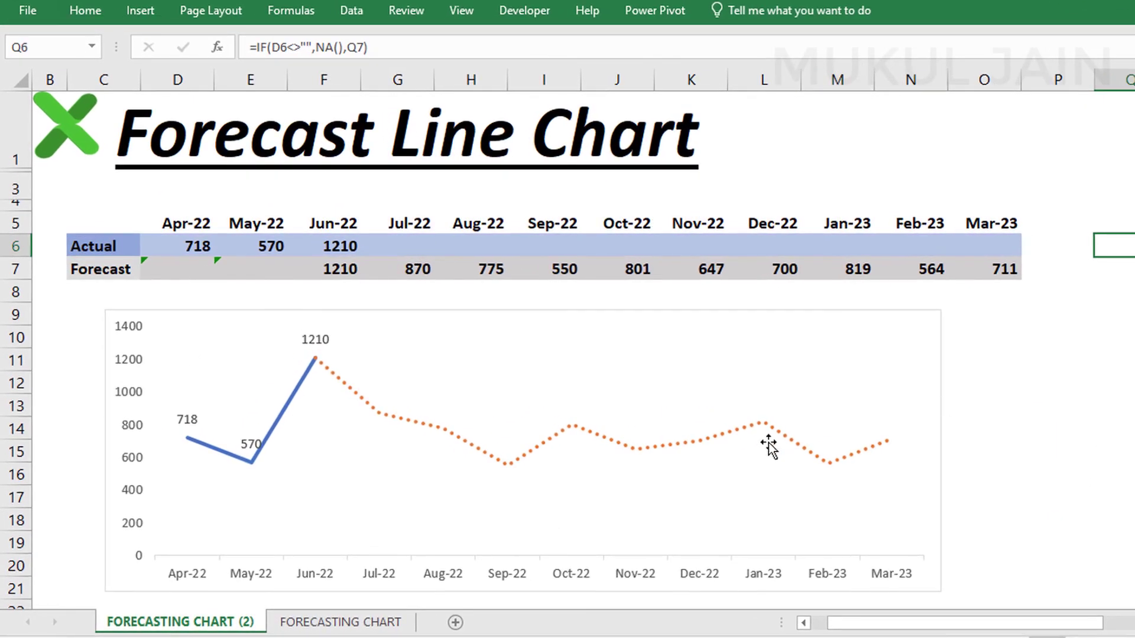
- Enter actual values 410, 800 and 1000 in G6:I6 for Jul-22 to Sep-22
click(388, 246)
text(410)
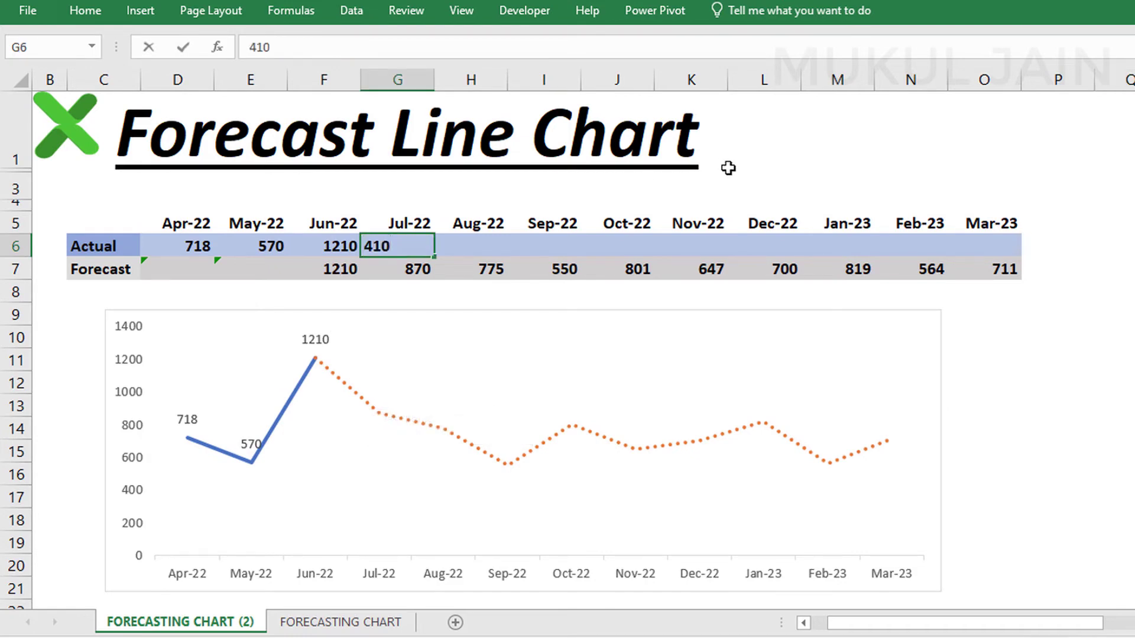
key(Tab)
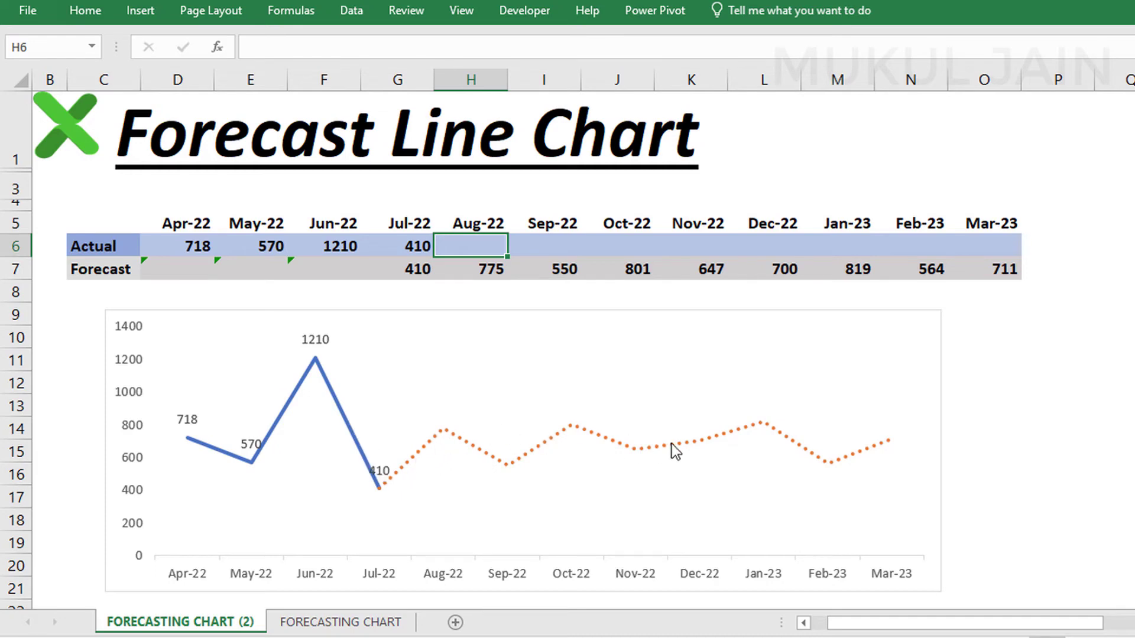
text(800)
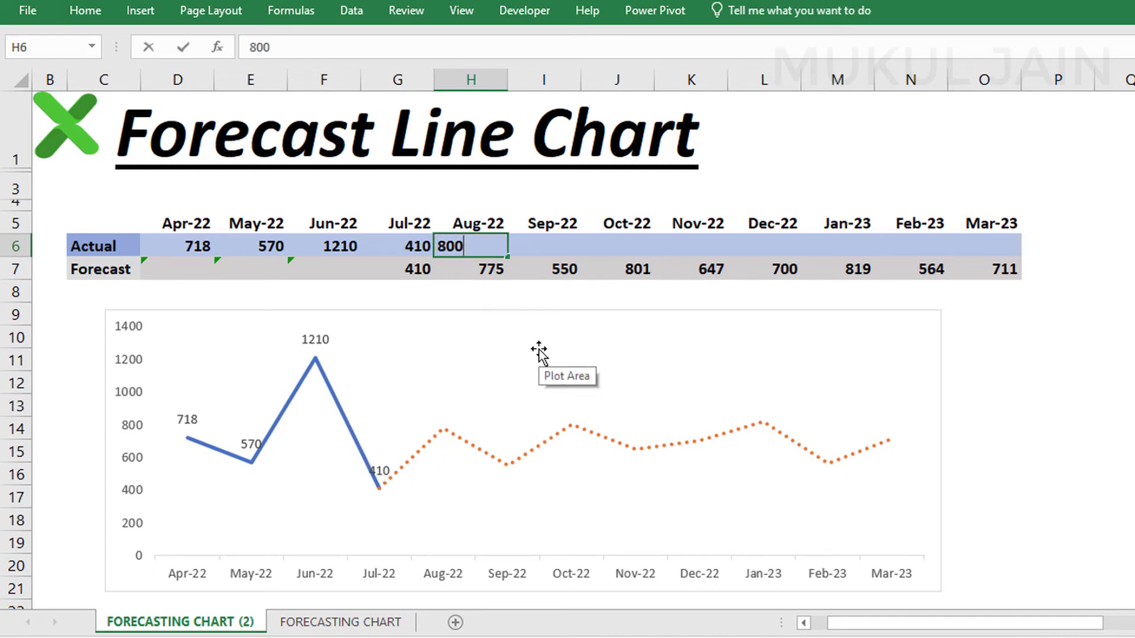
key(Tab)
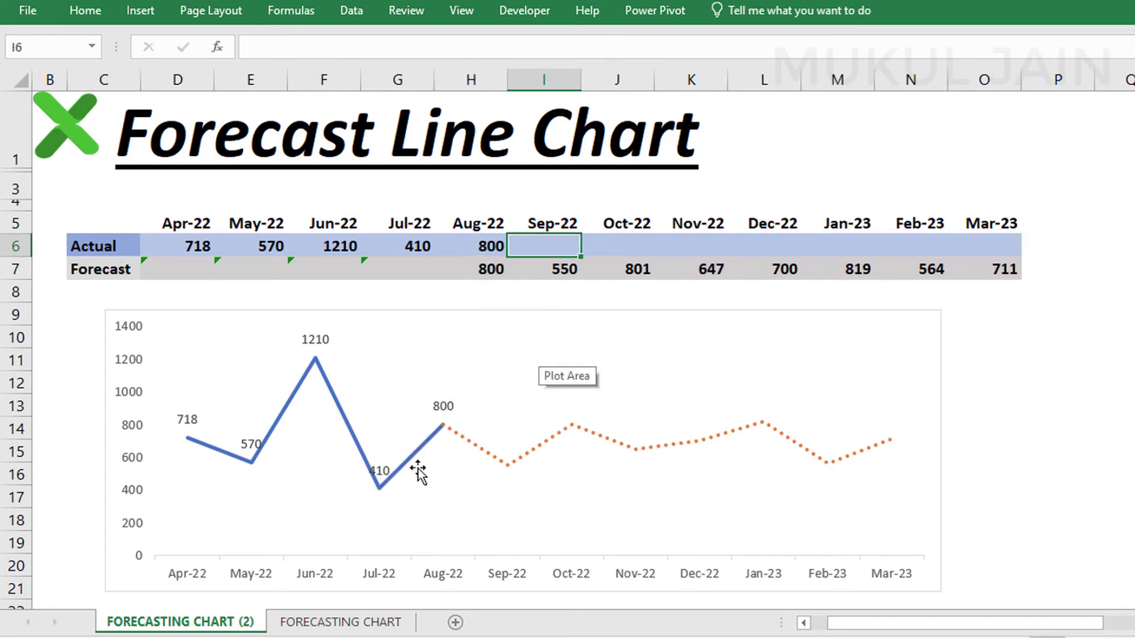
mouse_move(441, 428)
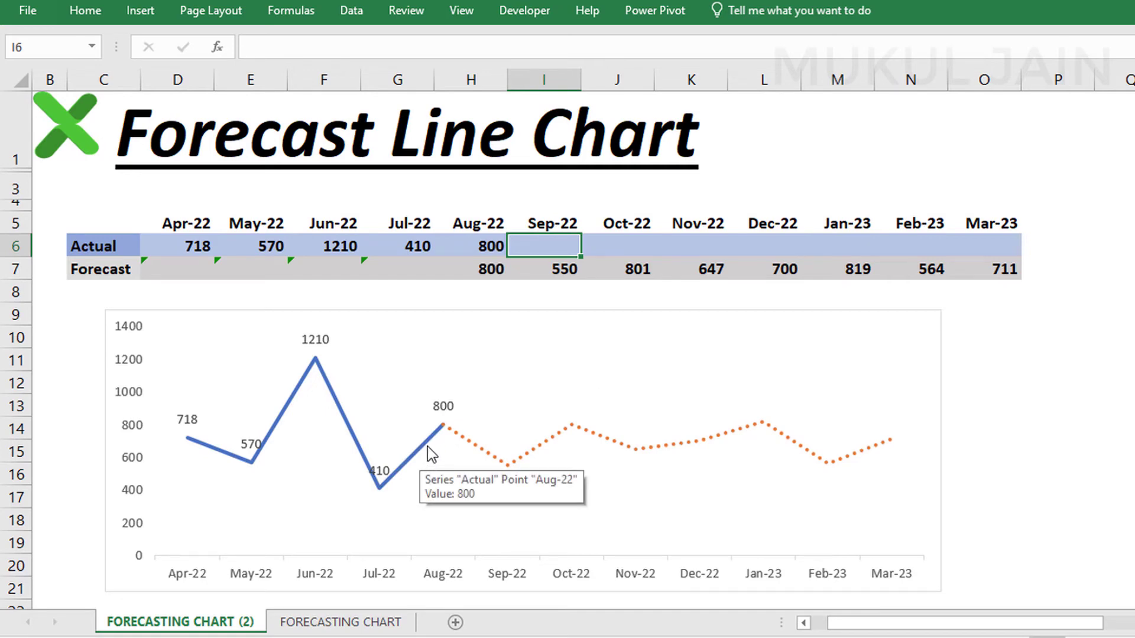
text(1000)
key(Tab)
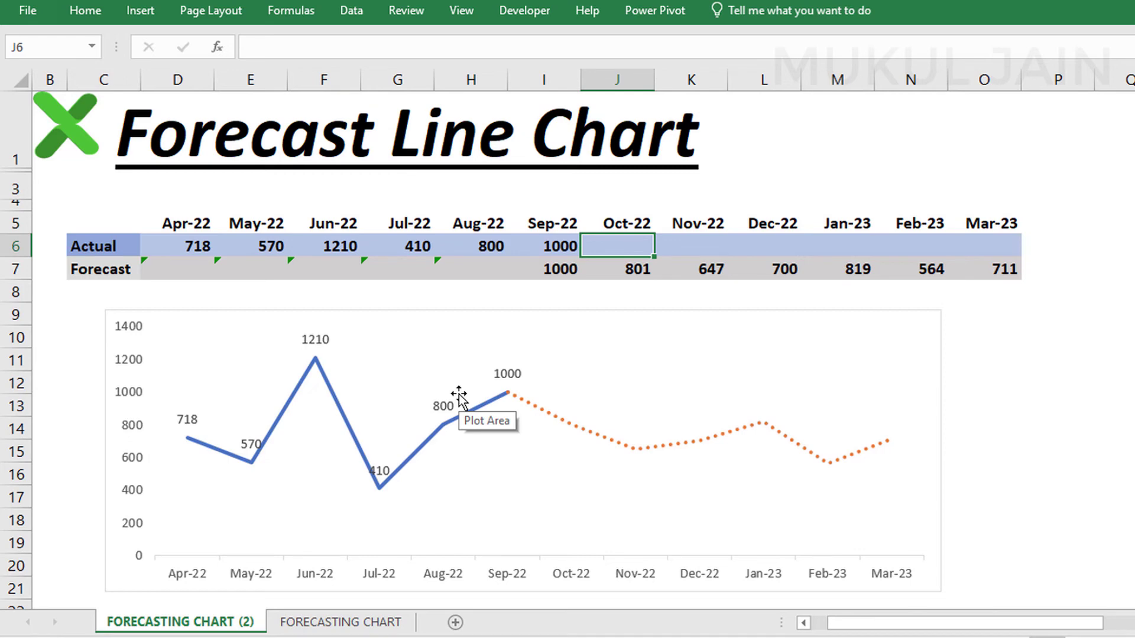
- Apply chart Style 3 from the Design tab's Chart Styles gallery
click(191, 326)
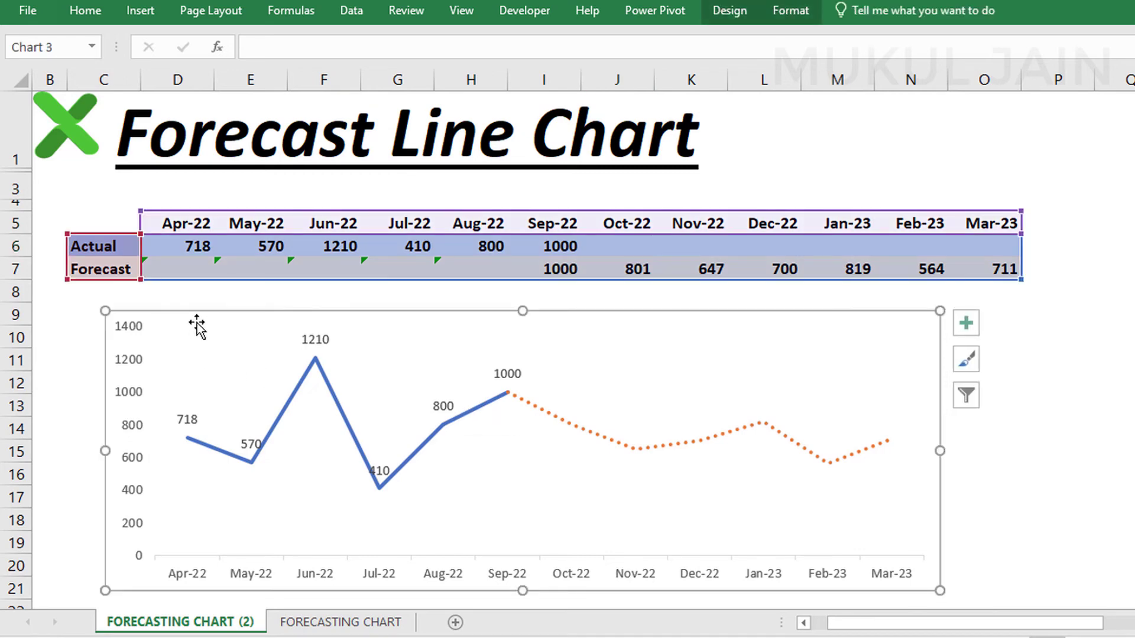
click(731, 16)
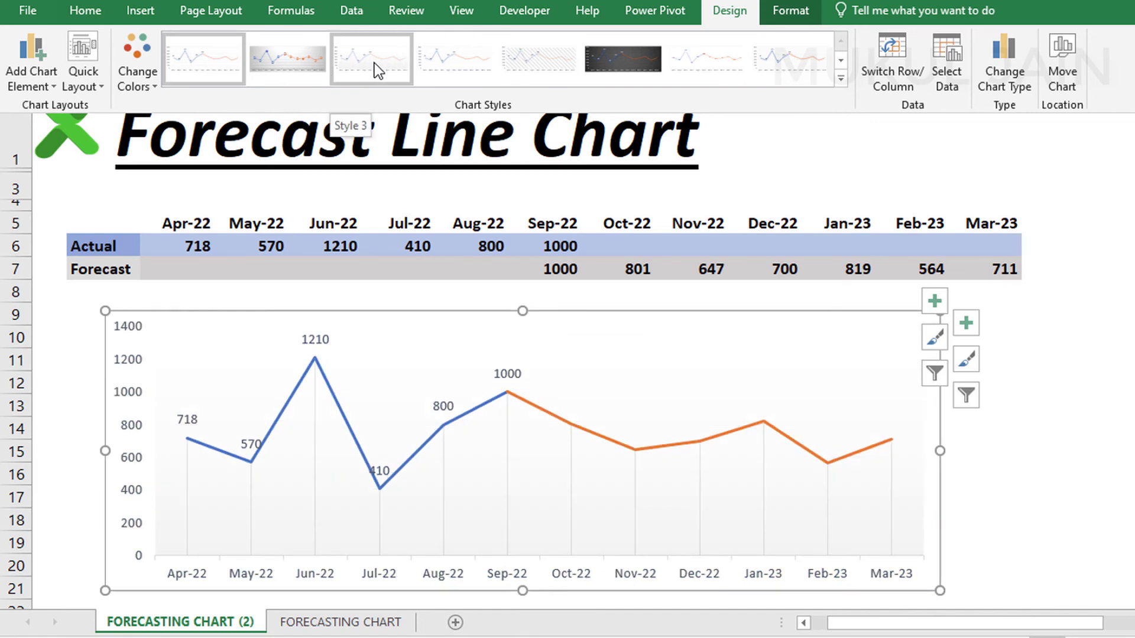
click(374, 62)
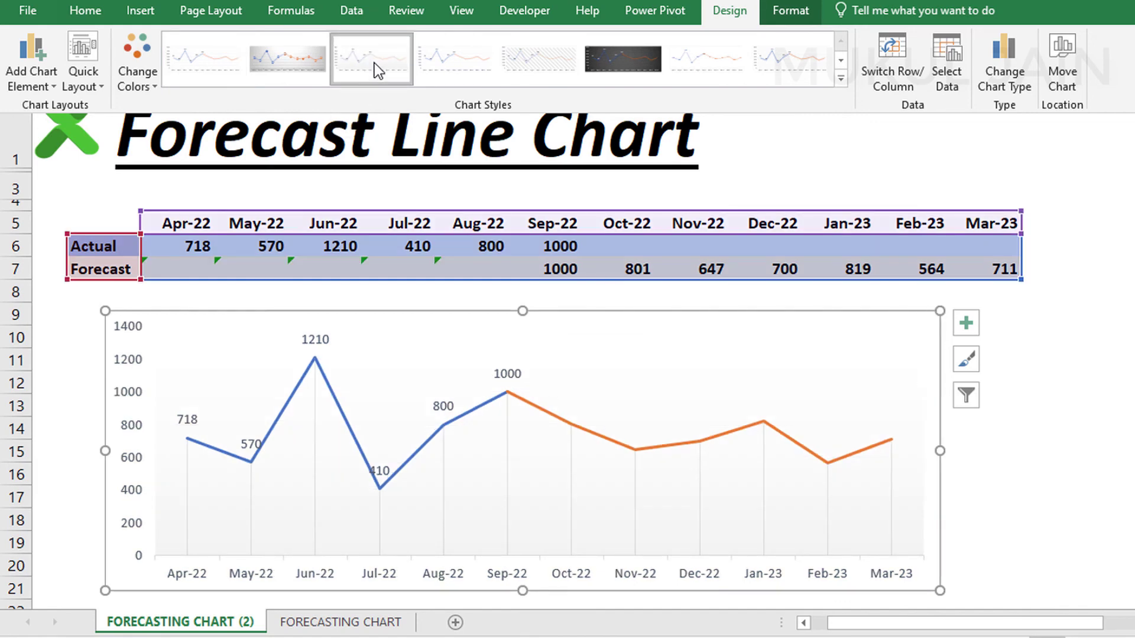
double_click(801, 450)
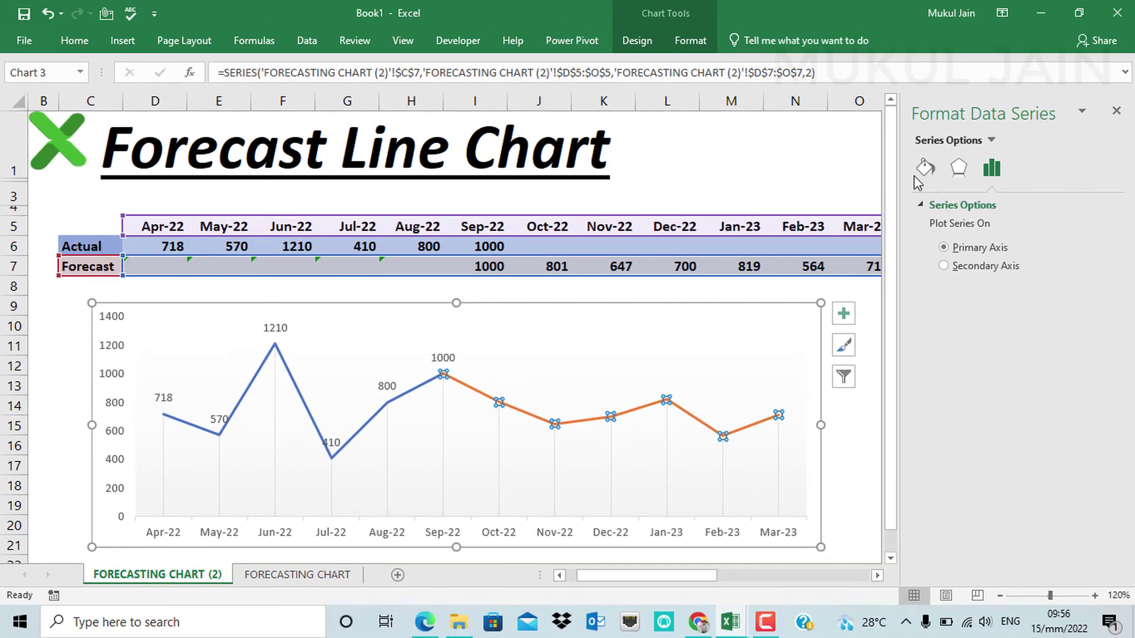
- Set the orange Forecast line's dash type back to dashed and close the pane
click(925, 168)
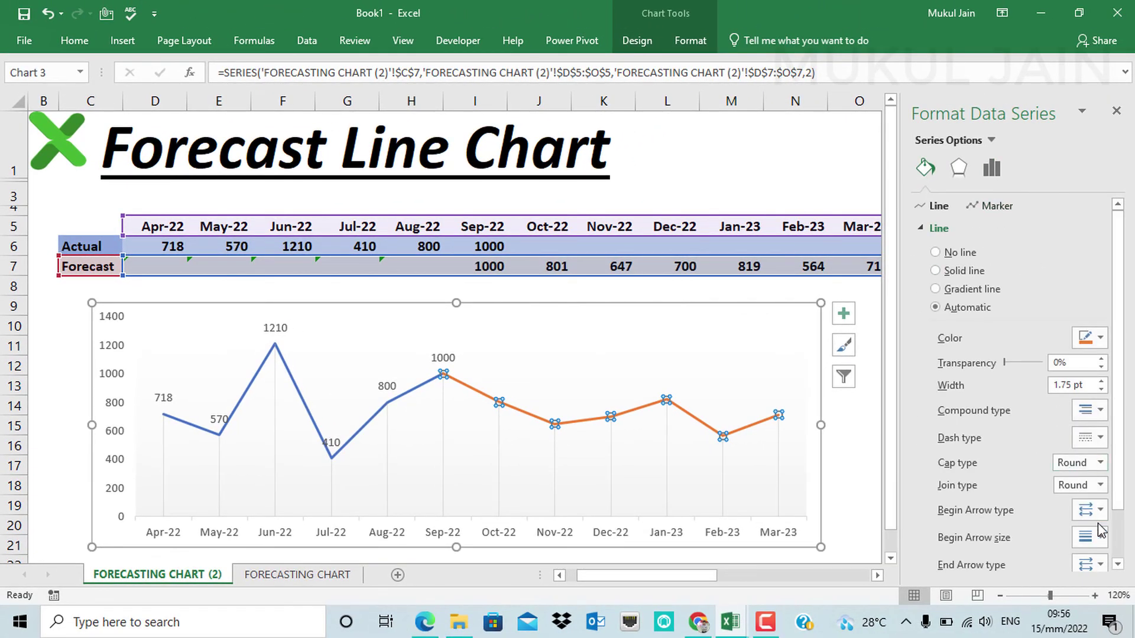
scroll(1100, 529, down, 2)
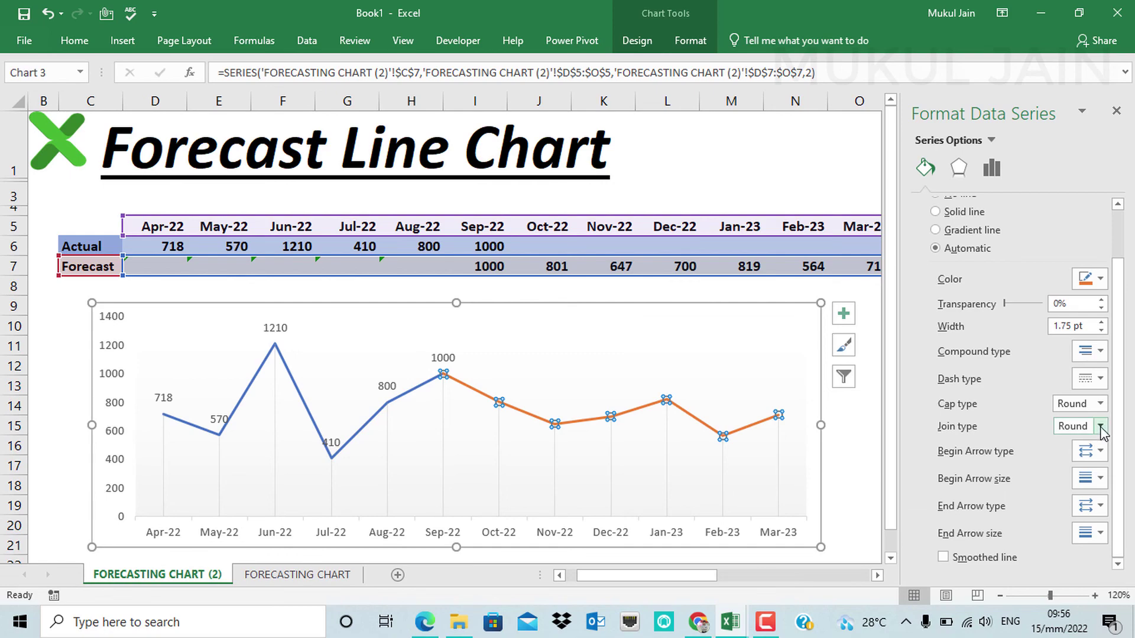
click(1101, 378)
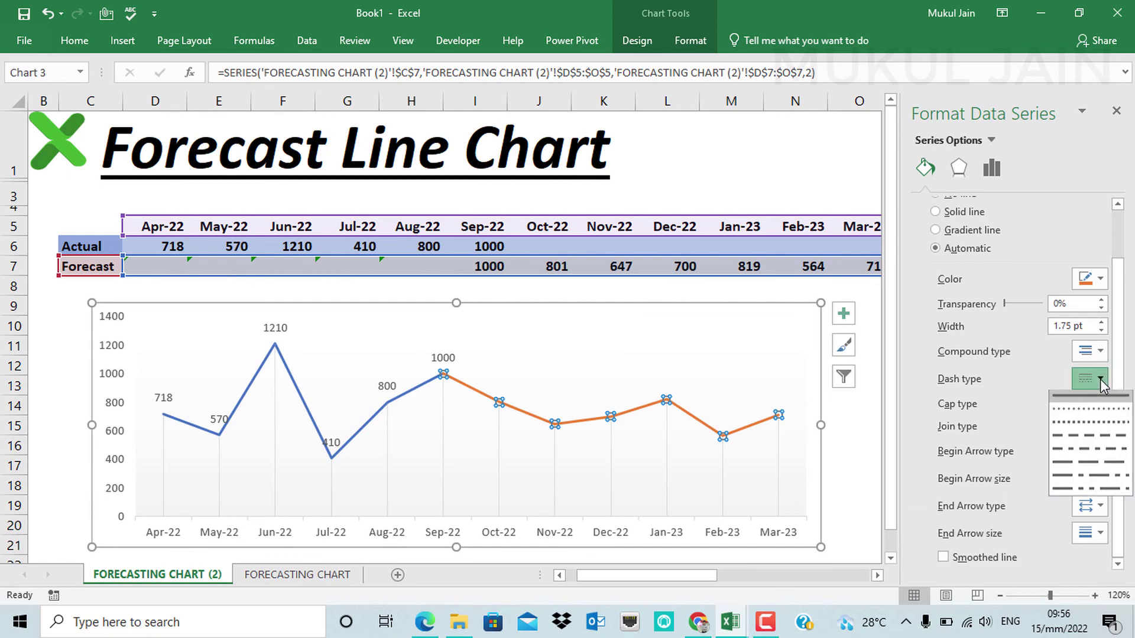
click(1078, 417)
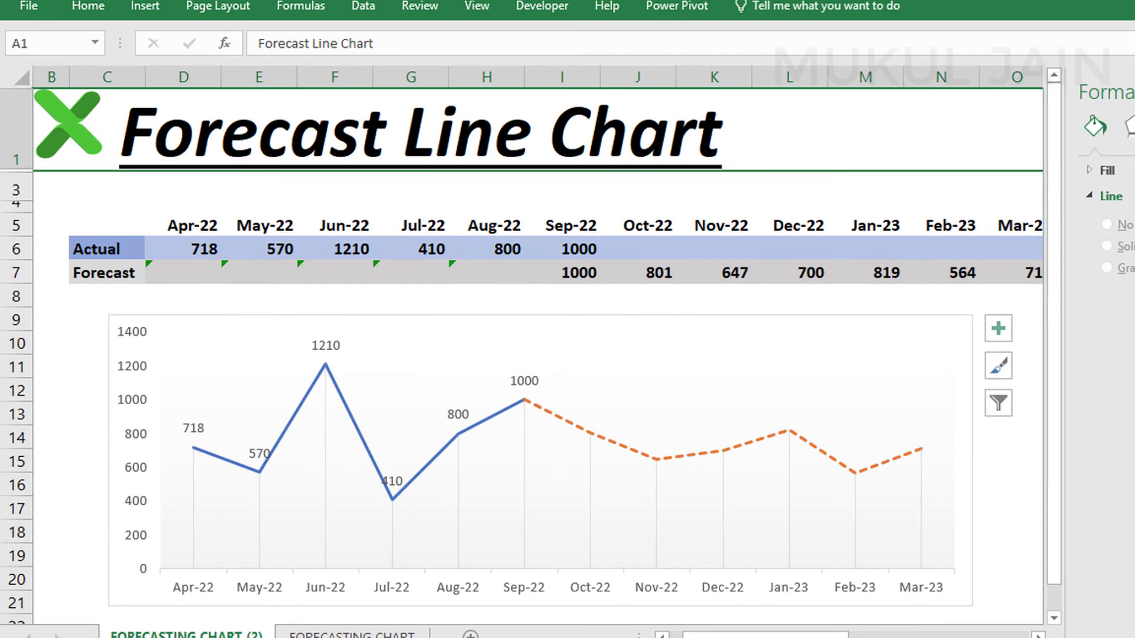
click(1132, 92)
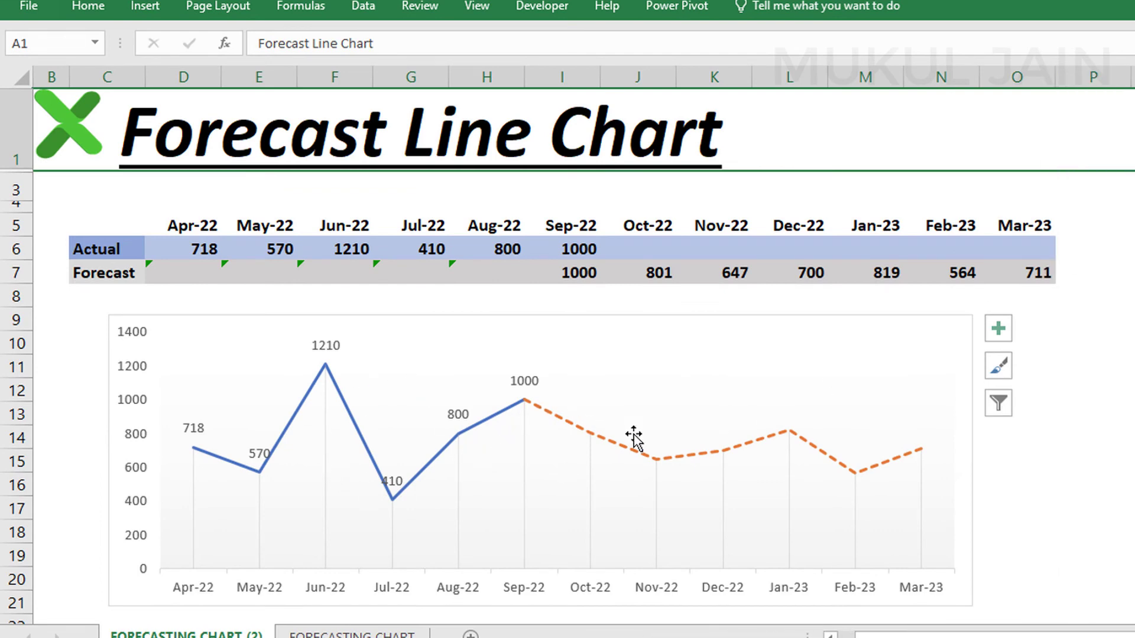
click(1103, 449)
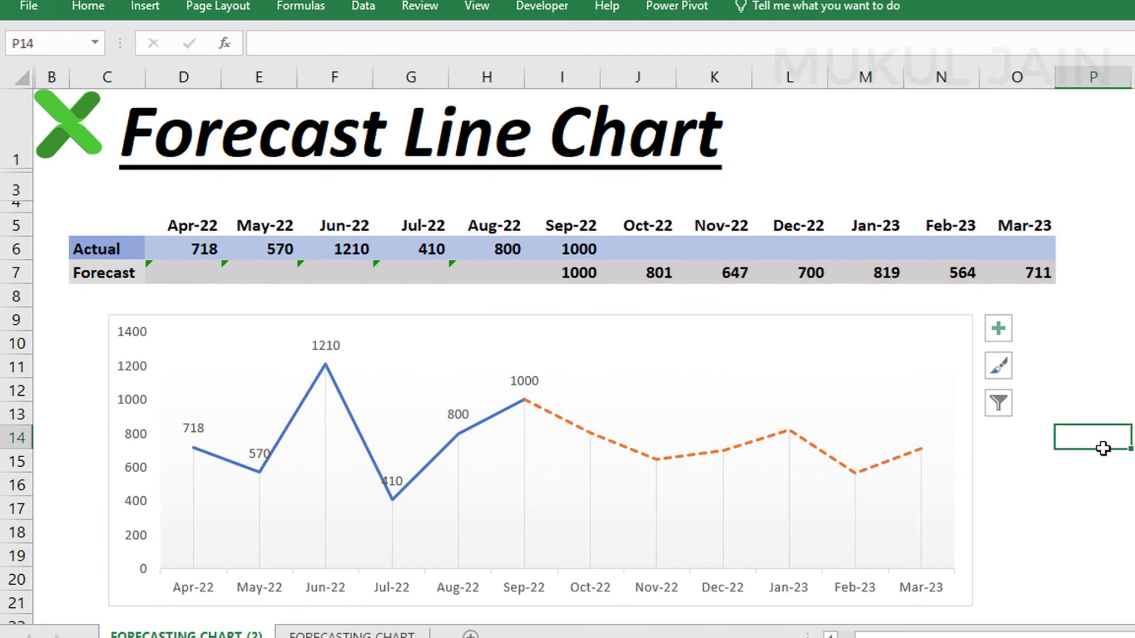